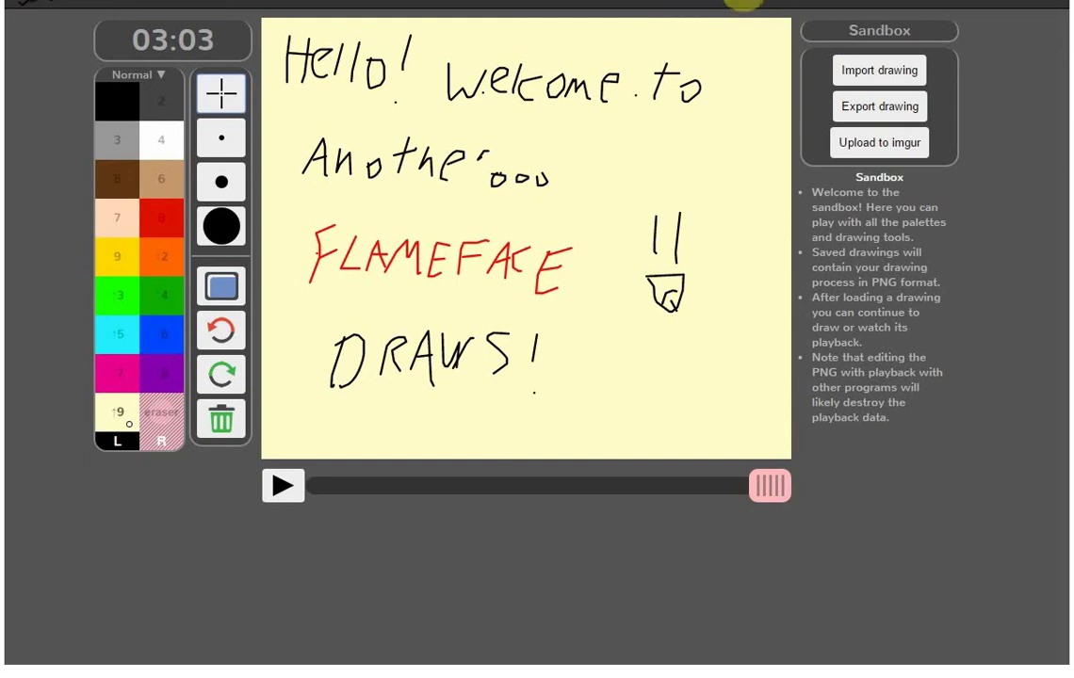
# - Create a new public 12-player game with the Draw First option enabled
pyautogui.click(738, 2)
pyautogui.click(535, 69)
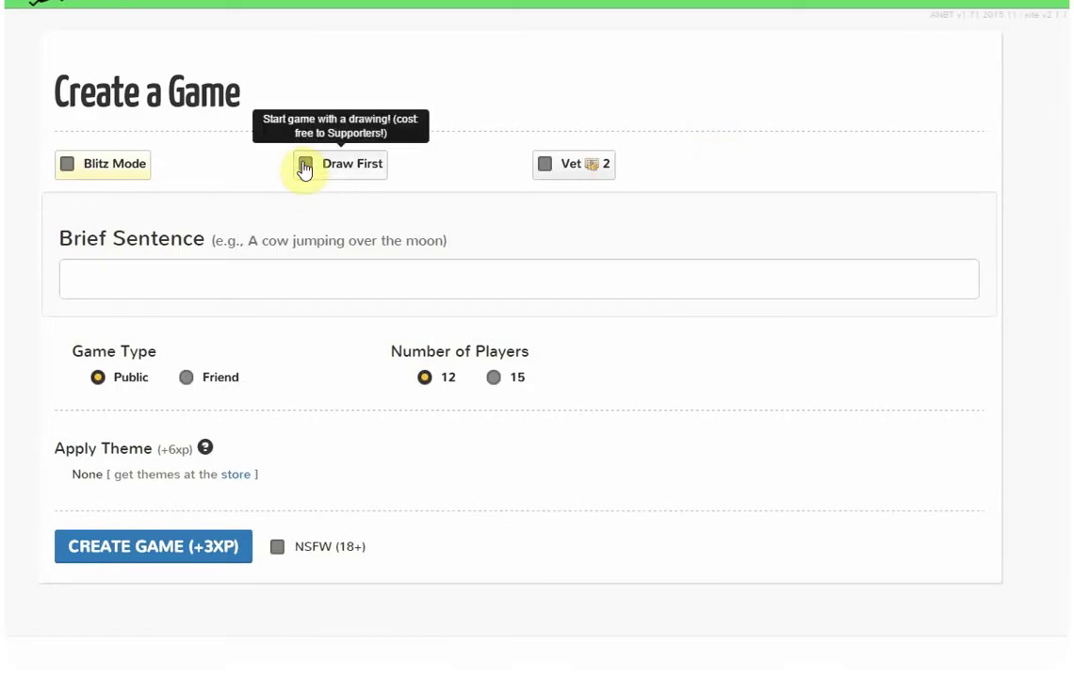
pyautogui.click(355, 181)
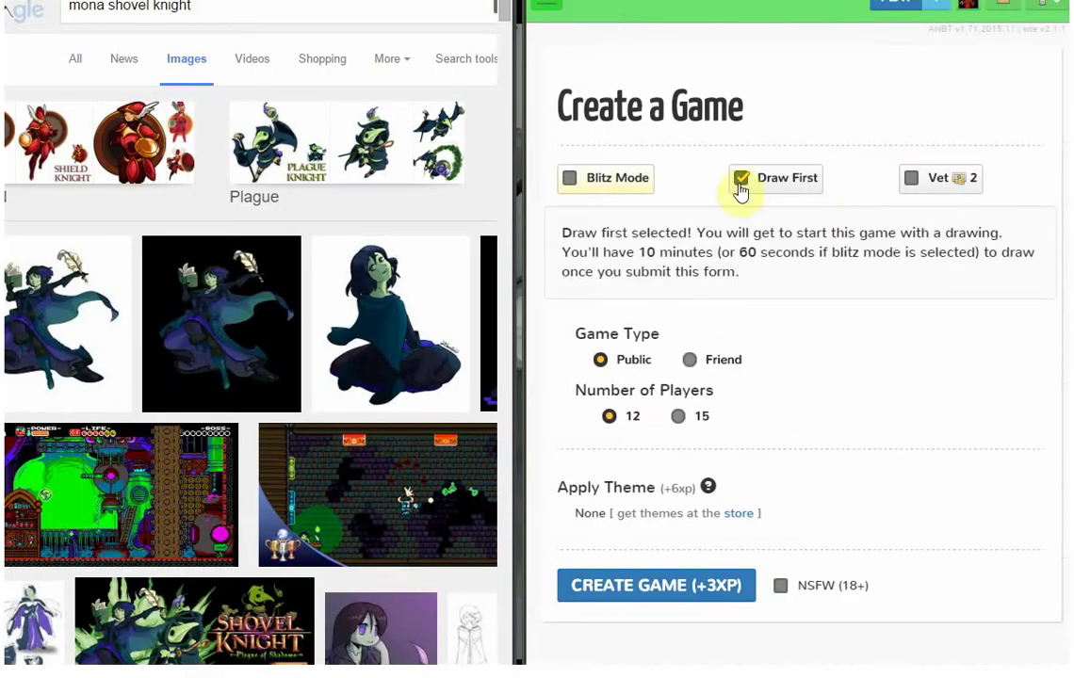
pyautogui.click(659, 582)
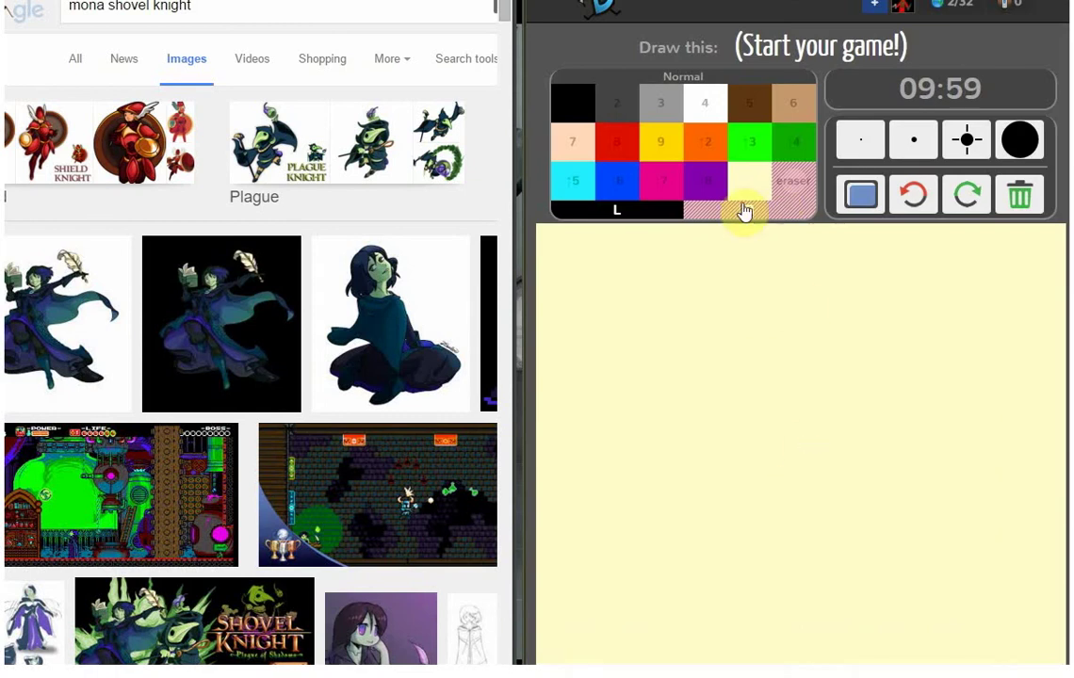
# - Set the canvas background to red and draw two bright green neck lines rising from the canvas's lower edge
pyautogui.click(859, 215)
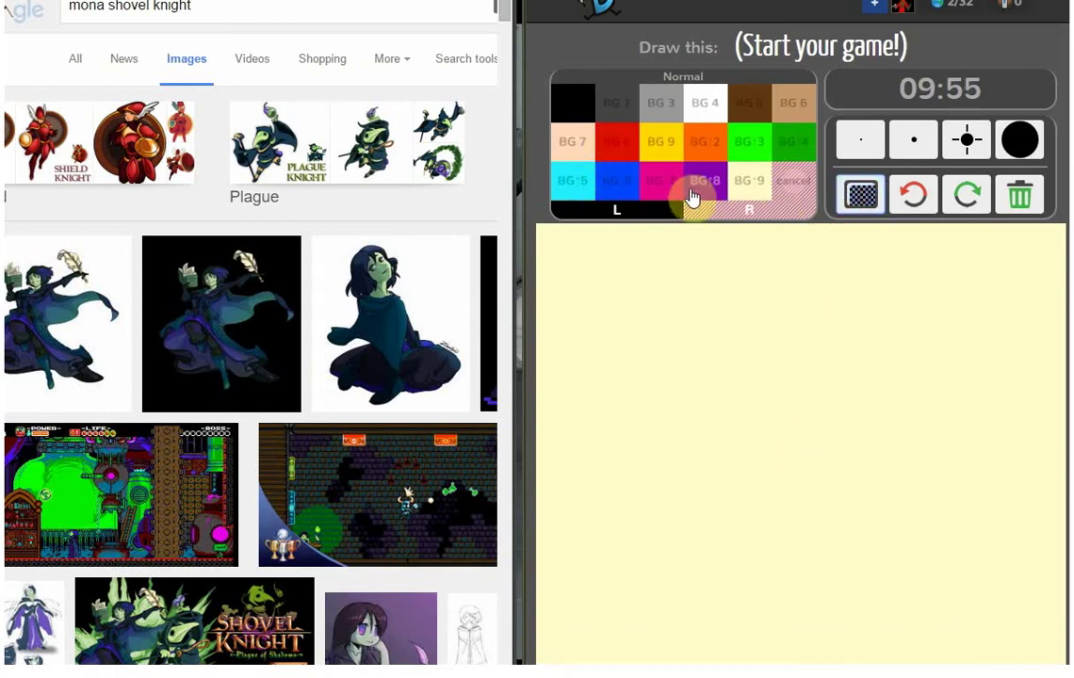
pyautogui.click(617, 143)
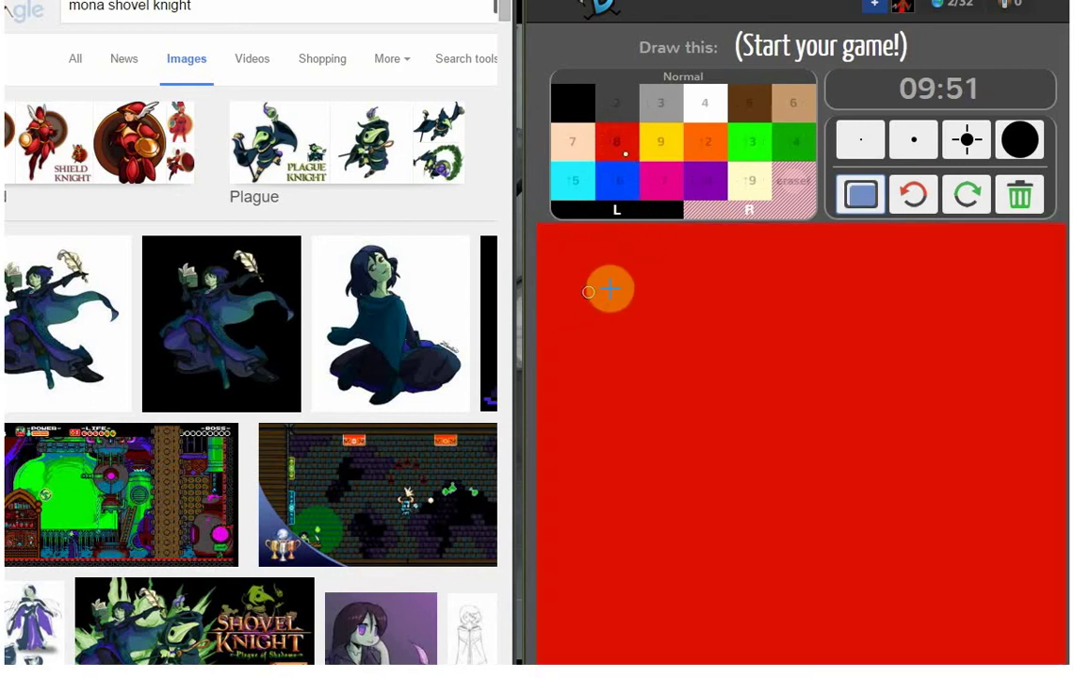
pyautogui.click(758, 158)
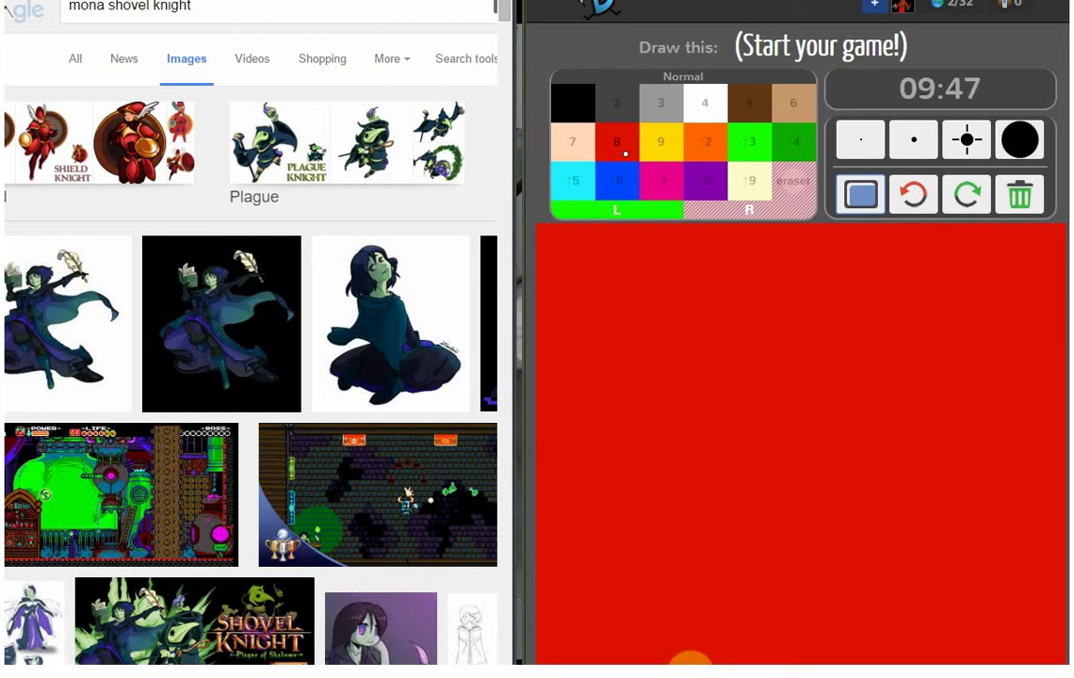
pyautogui.click(678, 656)
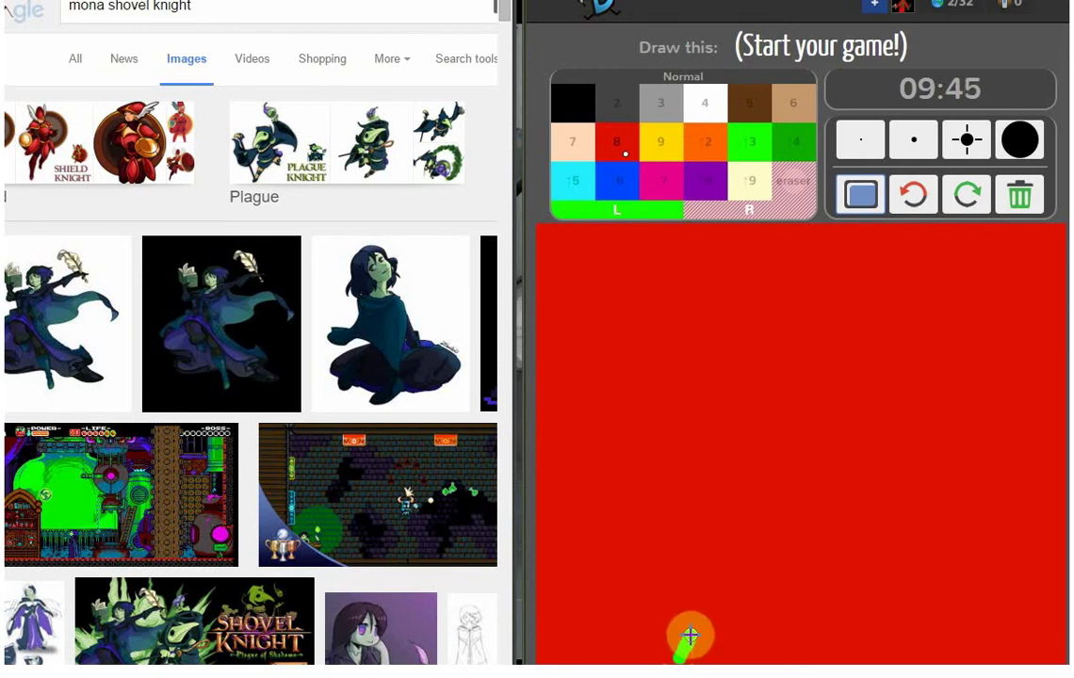
pyautogui.moveTo(698, 612); pyautogui.dragTo(703, 565)
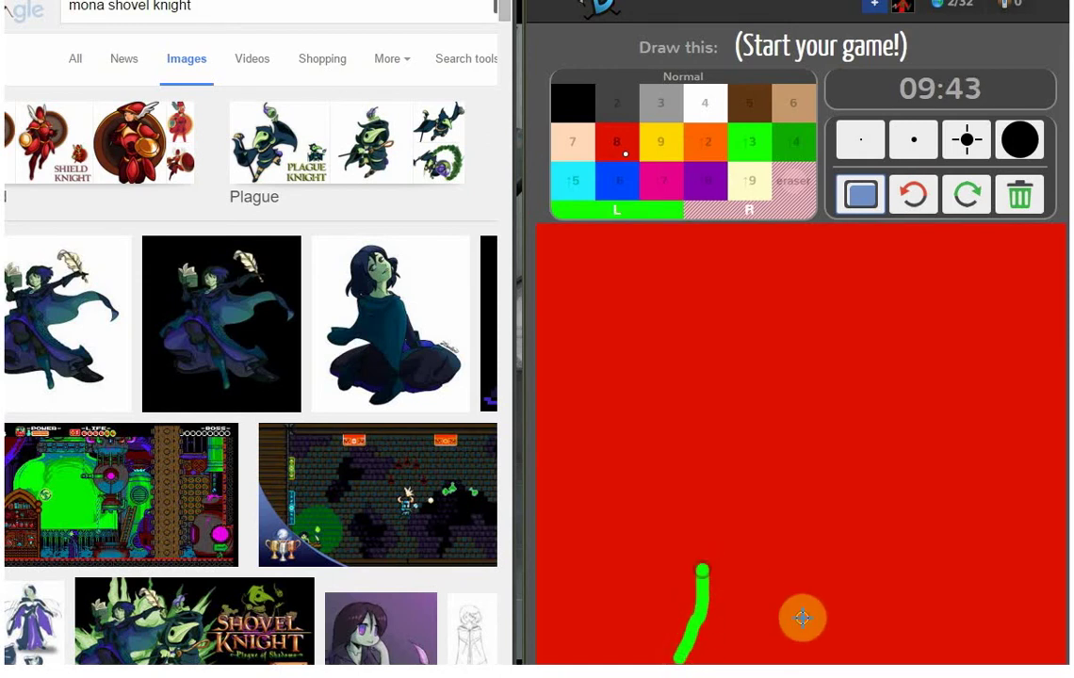
pyautogui.moveTo(777, 568); pyautogui.dragTo(809, 657)
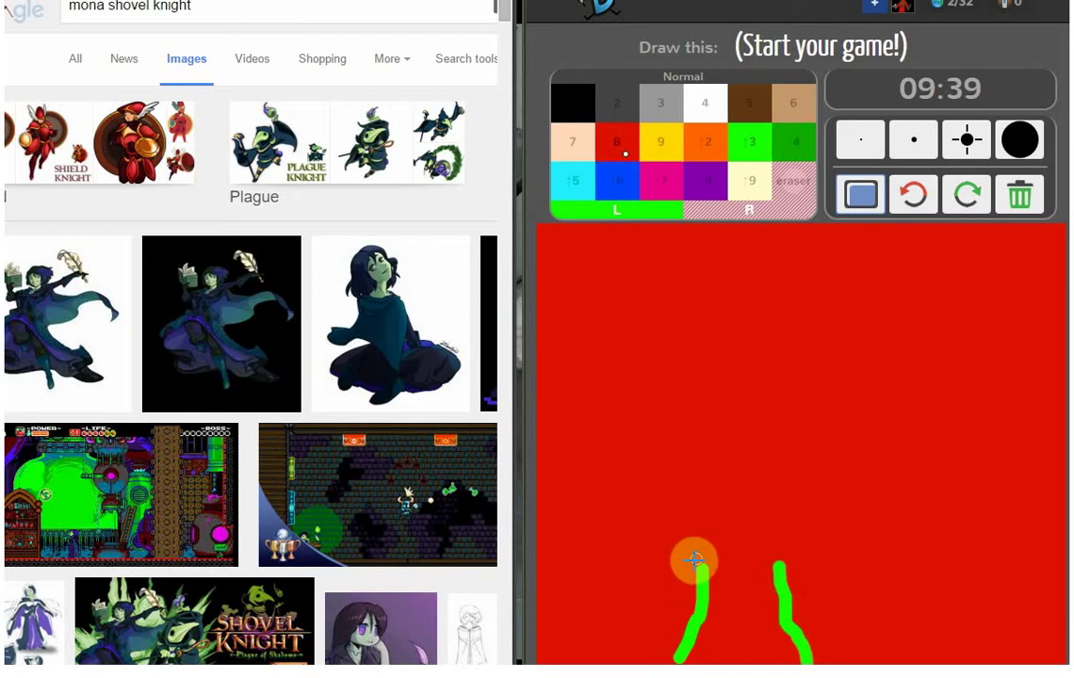
# - Enlarge the seated-figure reference image, then outline the head above the neck and fill both solid bright green with the largest brush
pyautogui.click(409, 330)
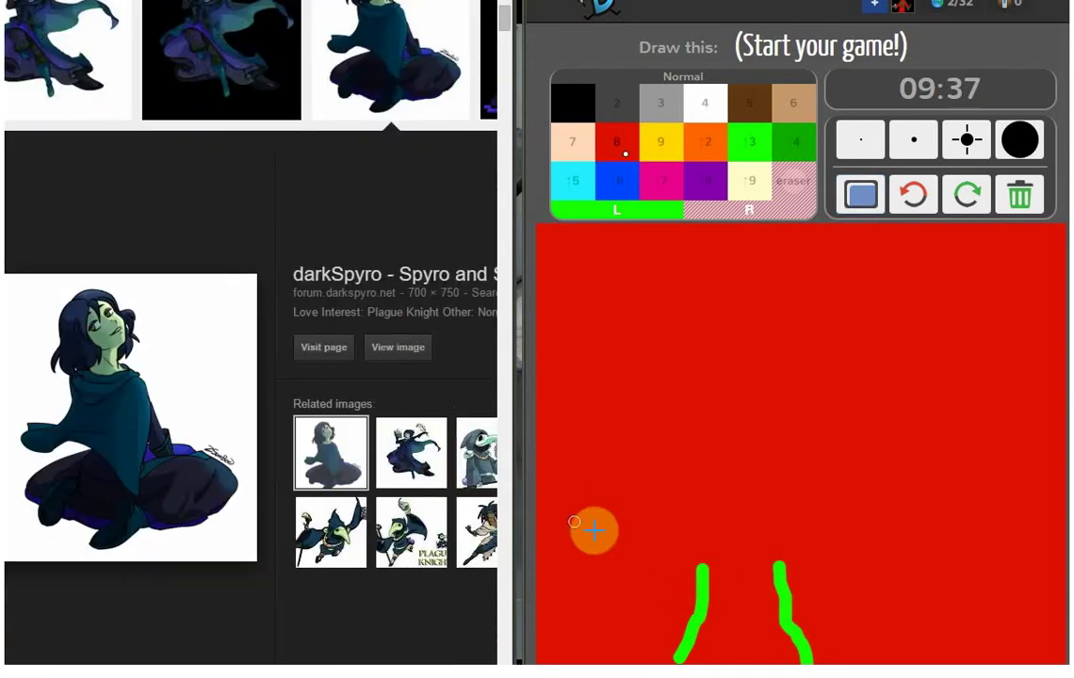
pyautogui.moveTo(698, 565)
pyautogui.mouseDown()
pyautogui.moveTo(649, 498)
pyautogui.moveTo(637, 418)
pyautogui.moveTo(649, 397)
pyautogui.moveTo(712, 374)
pyautogui.moveTo(745, 378)
pyautogui.moveTo(764, 401)
pyautogui.moveTo(771, 443)
pyautogui.moveTo(791, 458)
pyautogui.moveTo(809, 514)
pyautogui.moveTo(780, 561)
pyautogui.mouseUp()
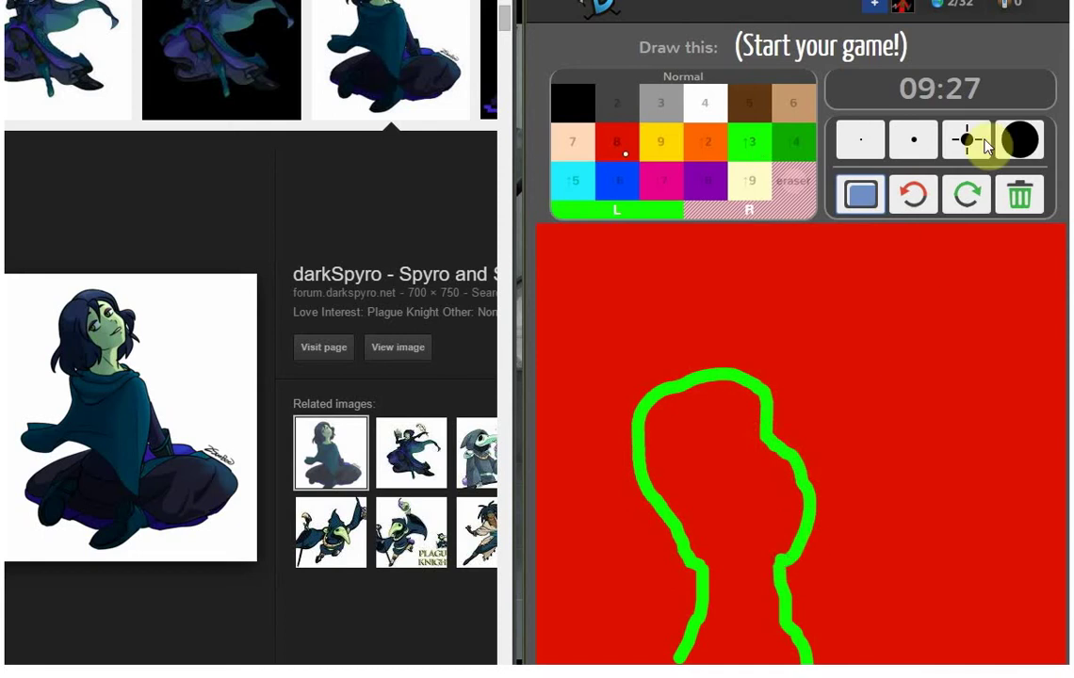
pyautogui.click(1020, 140)
pyautogui.press('8')
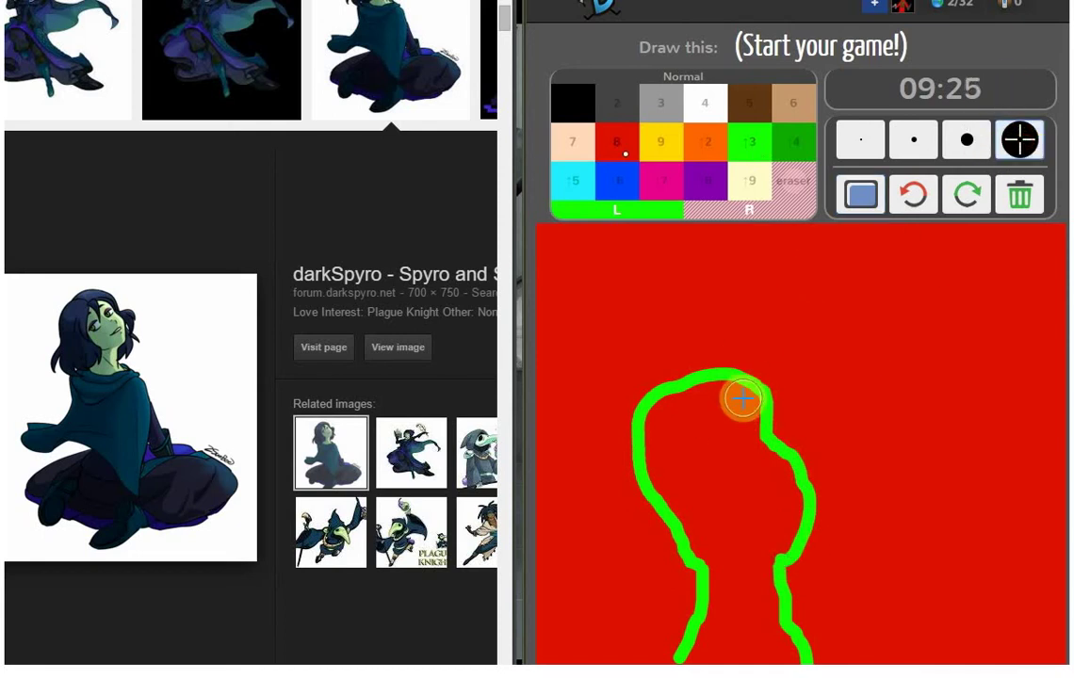
pyautogui.moveTo(742, 400)
pyautogui.mouseDown()
pyautogui.moveTo(698, 395)
pyautogui.moveTo(666, 419)
pyautogui.moveTo(657, 461)
pyautogui.moveTo(672, 485)
pyautogui.moveTo(687, 470)
pyautogui.moveTo(700, 407)
pyautogui.moveTo(734, 420)
pyautogui.moveTo(780, 510)
pyautogui.moveTo(772, 424)
pyautogui.moveTo(745, 397)
pyautogui.moveTo(762, 535)
pyautogui.moveTo(726, 523)
pyautogui.moveTo(712, 503)
pyautogui.moveTo(708, 549)
pyautogui.moveTo(767, 604)
pyautogui.moveTo(782, 652)
pyautogui.moveTo(746, 588)
pyautogui.moveTo(736, 647)
pyautogui.moveTo(699, 642)
pyautogui.moveTo(692, 657)
pyautogui.mouseUp()
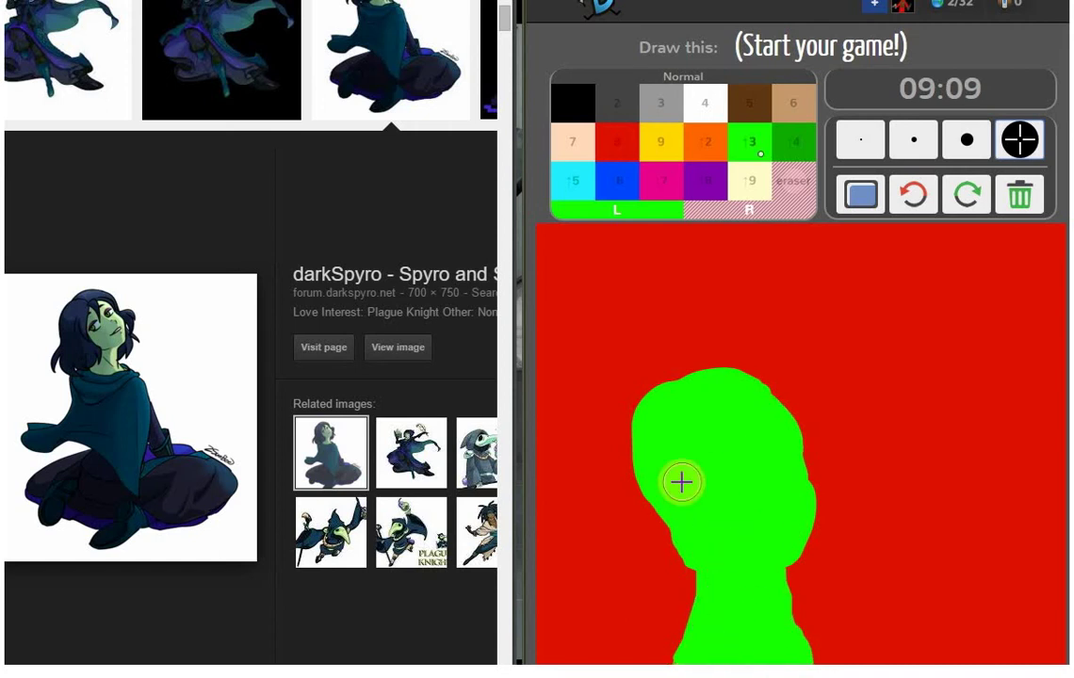
# - Paint two solid white eyes on the green face with the second-smallest brush
pyautogui.click(619, 195)
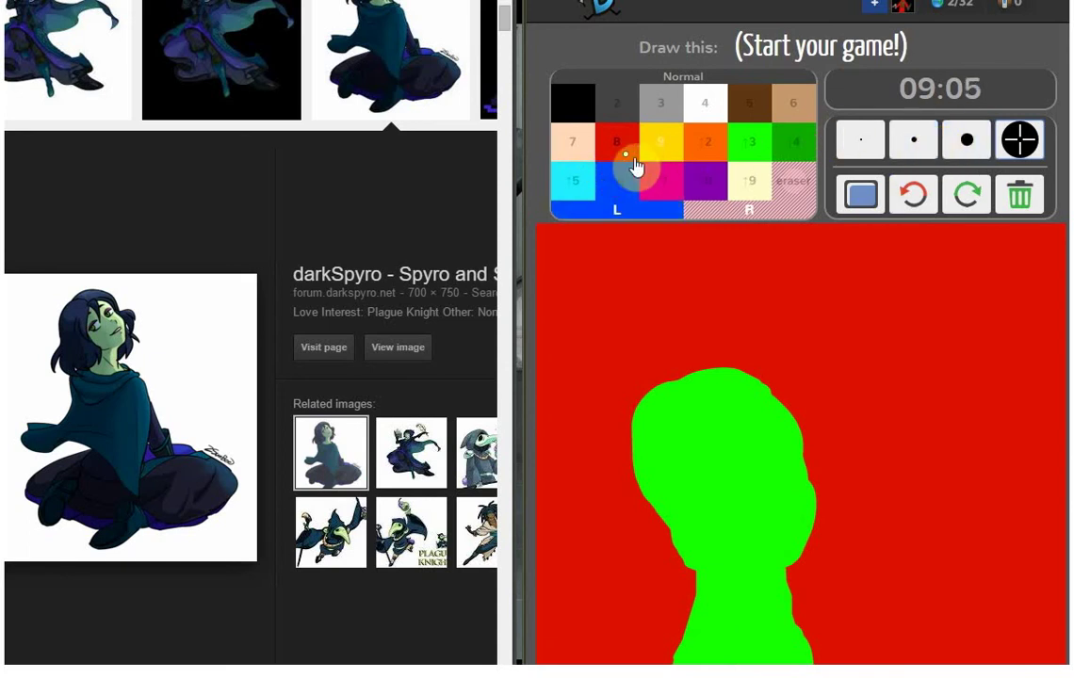
pyautogui.click(714, 105)
pyautogui.click(919, 142)
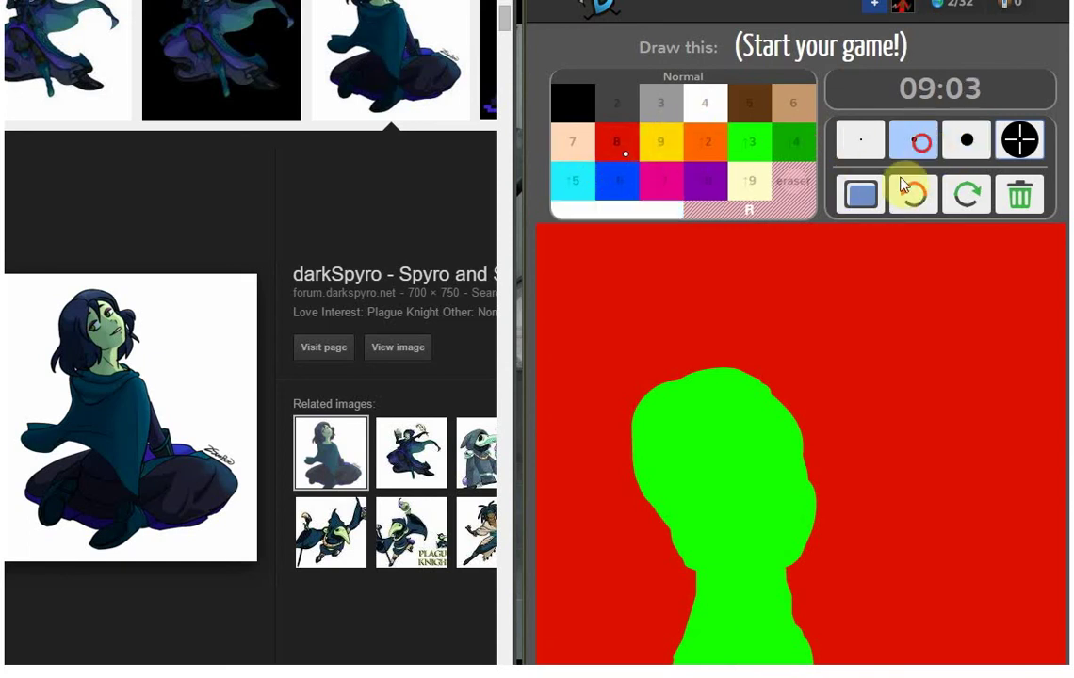
pyautogui.click(679, 451)
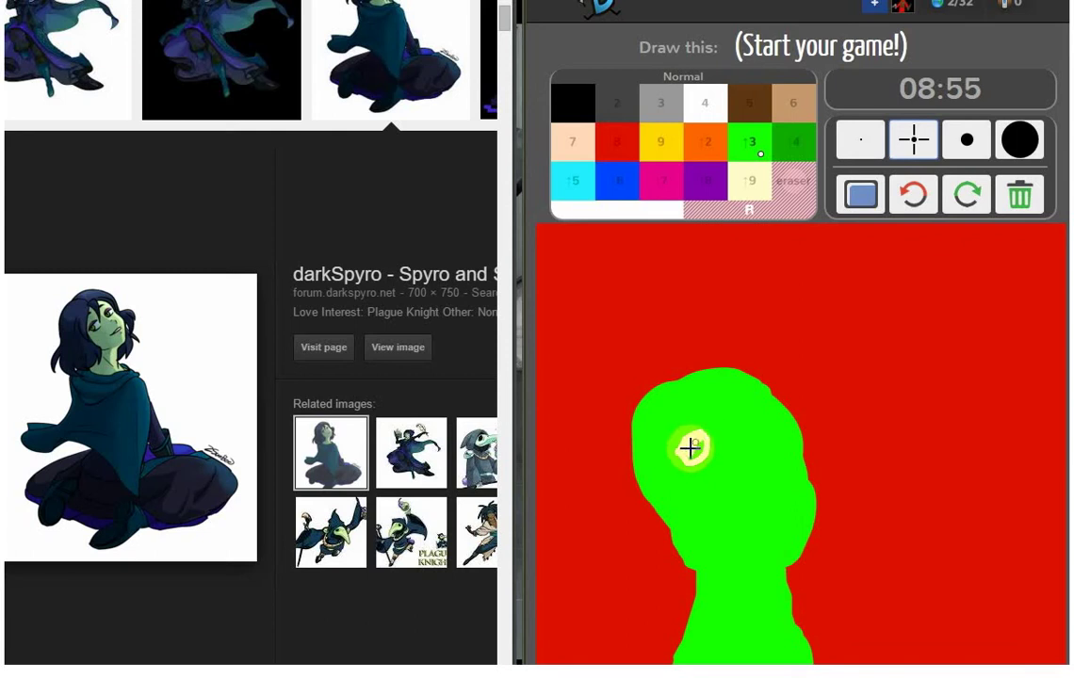
pyautogui.moveTo(690, 460); pyautogui.dragTo(696, 449)
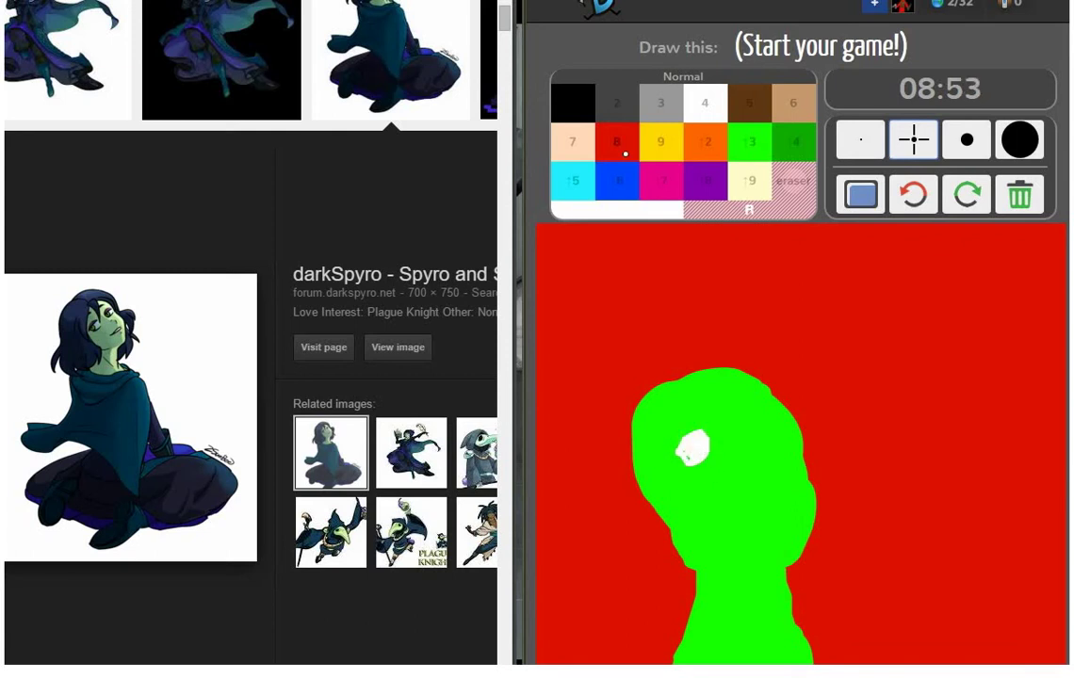
pyautogui.hotkey('alt', 'Tab')
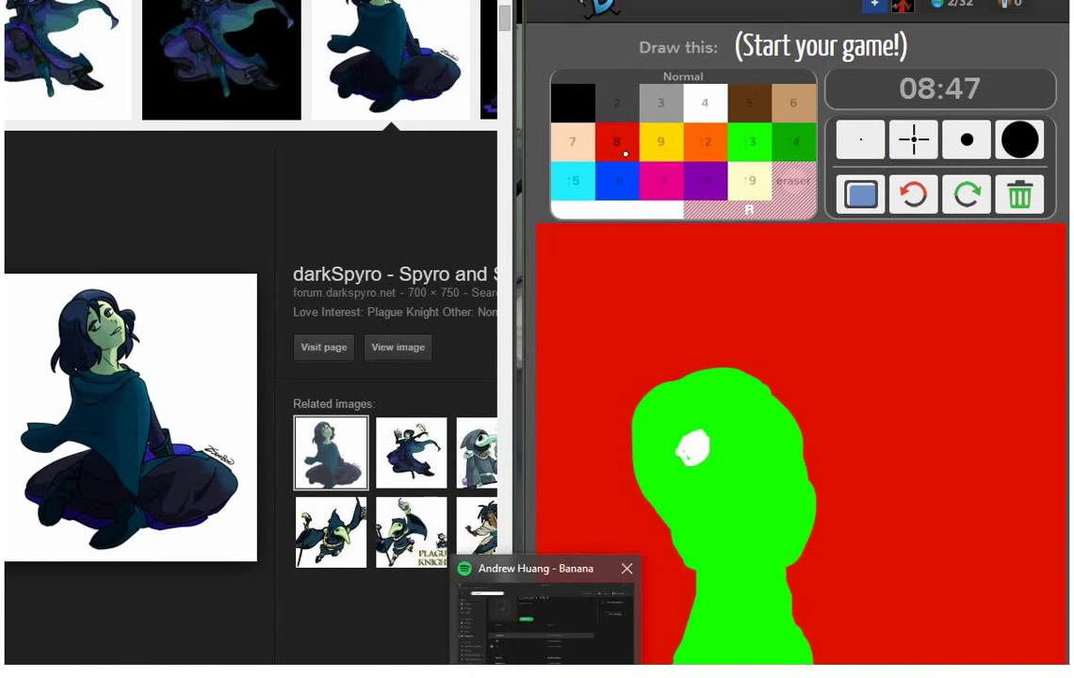
pyautogui.rightClick(714, 445)
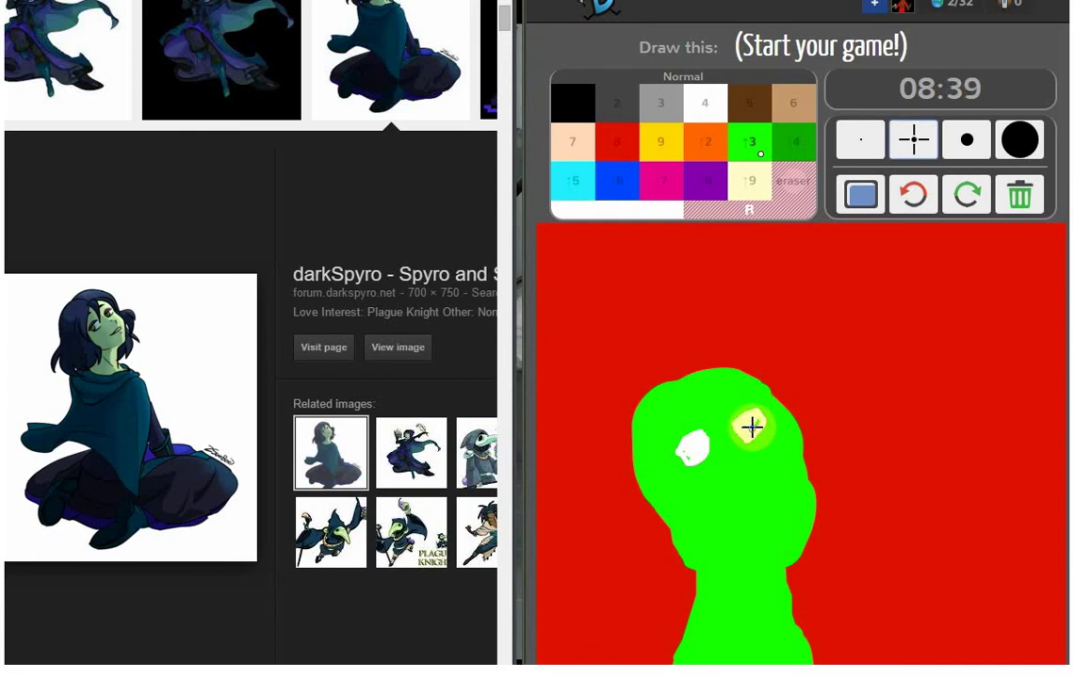
# - Outline both white eyes in black
pyautogui.click(572, 105)
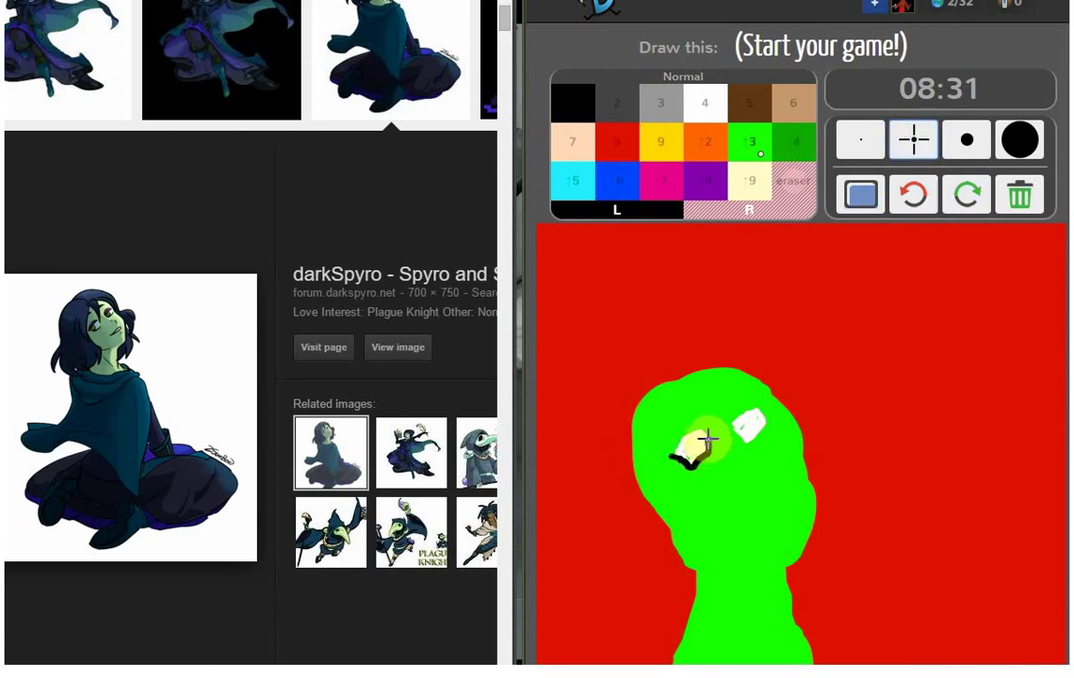
pyautogui.moveTo(690, 431); pyautogui.dragTo(672, 450)
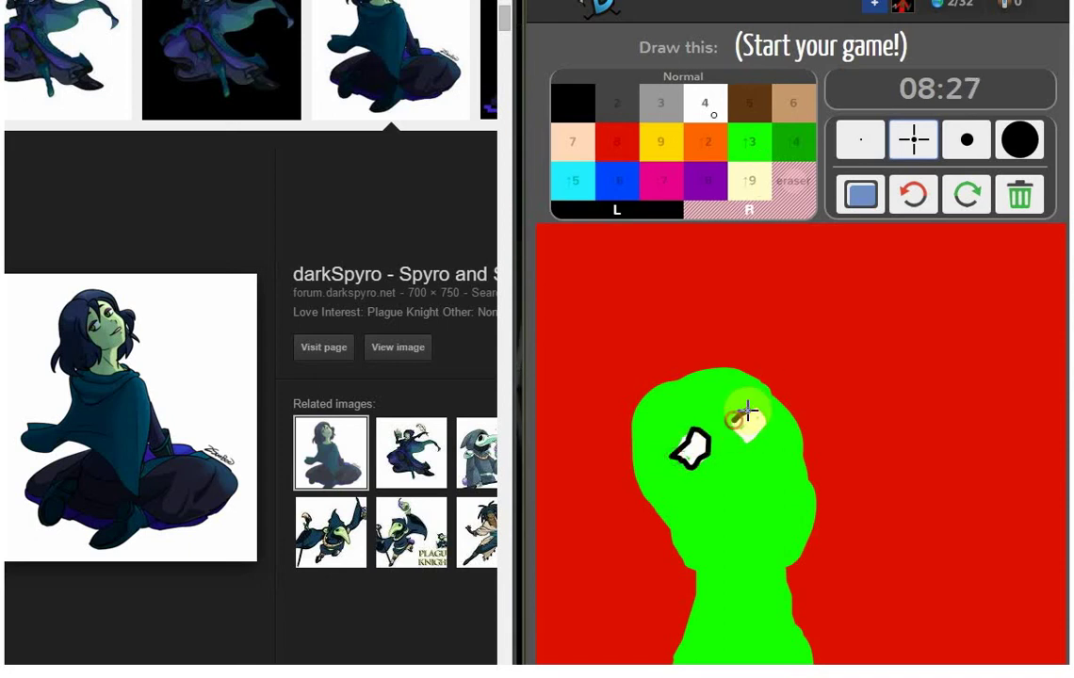
pyautogui.moveTo(765, 417); pyautogui.dragTo(755, 434)
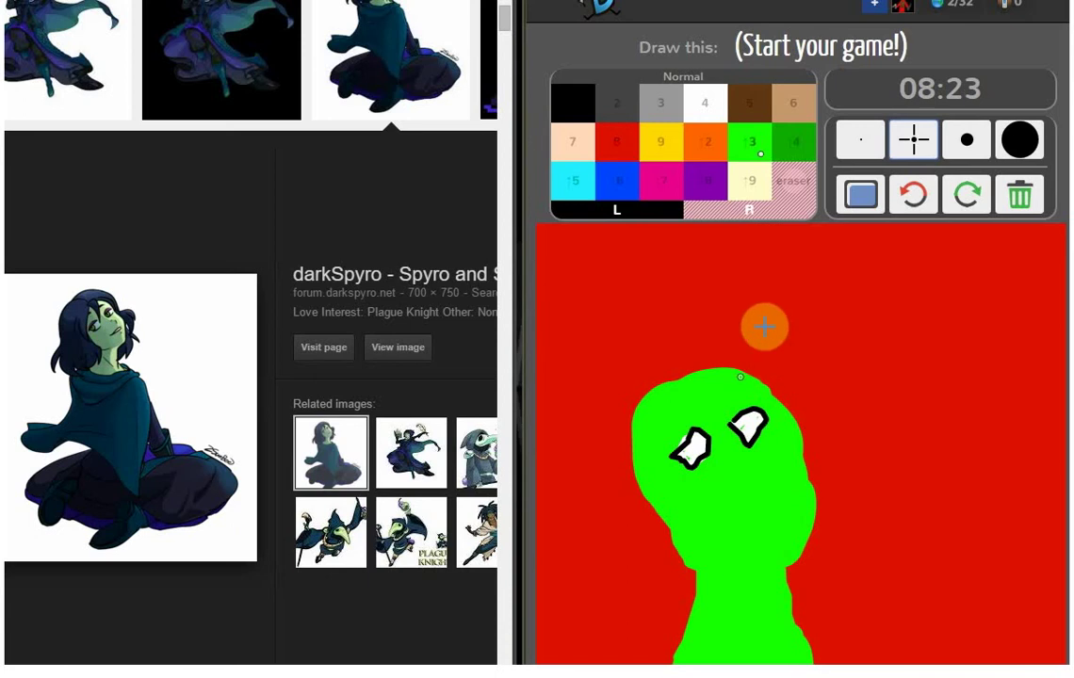
# - Paint a cyan iris in the lower part of each eye
pyautogui.click(580, 186)
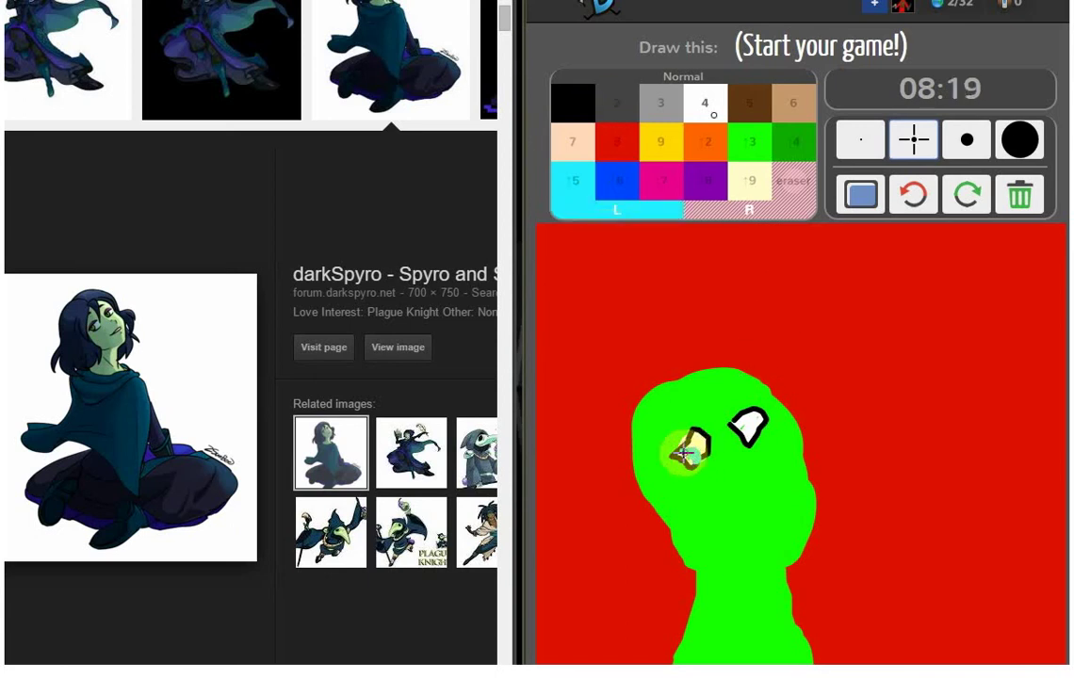
pyautogui.click(690, 455)
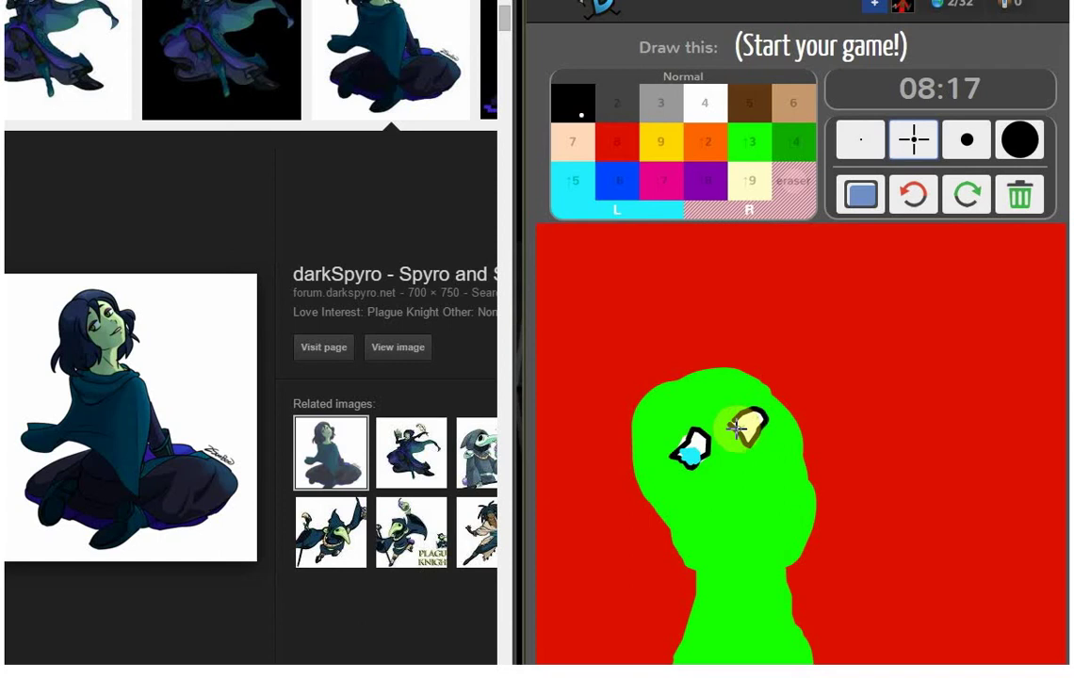
pyautogui.moveTo(751, 439); pyautogui.dragTo(742, 426)
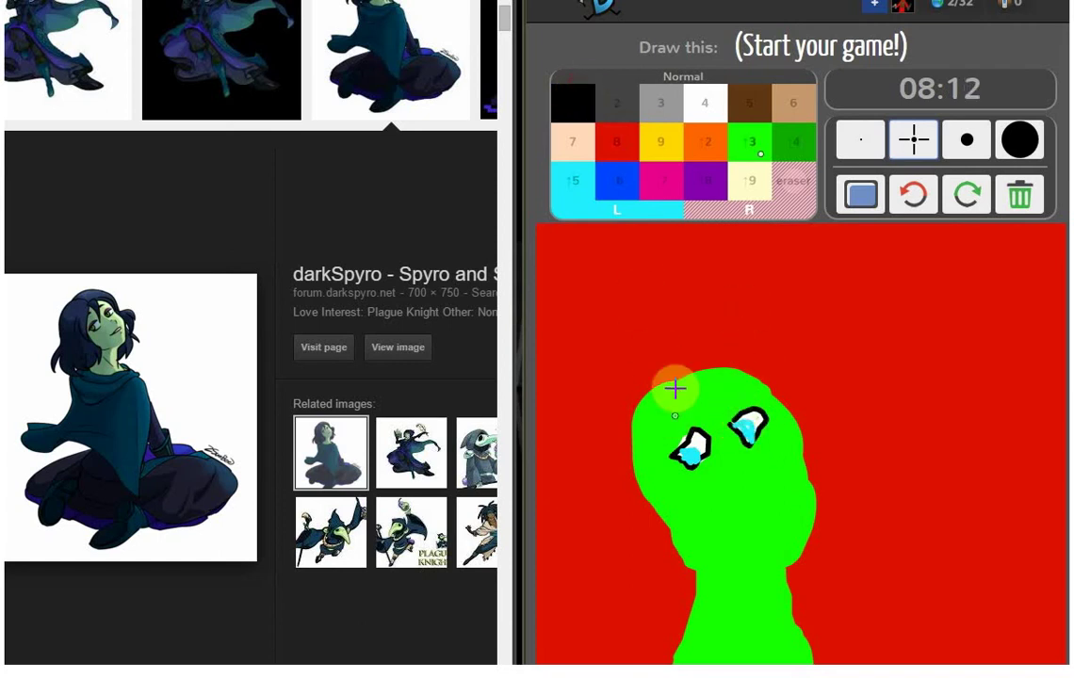
# - Add black detail beside the cyan irises in both eyes
pyautogui.click(576, 106)
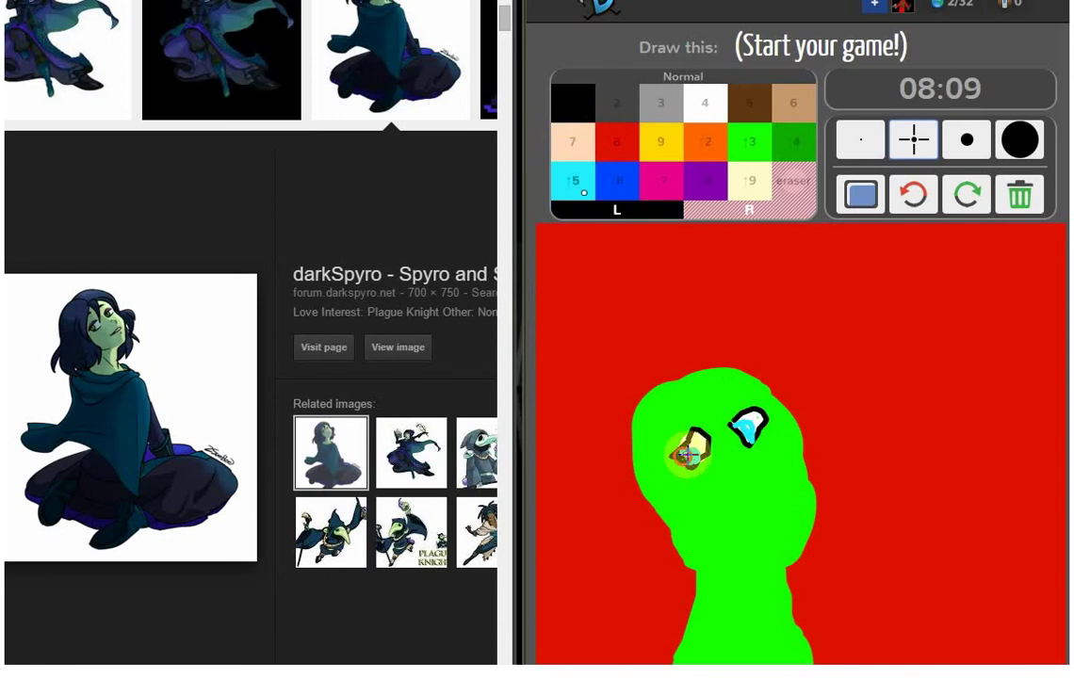
pyautogui.press('3')
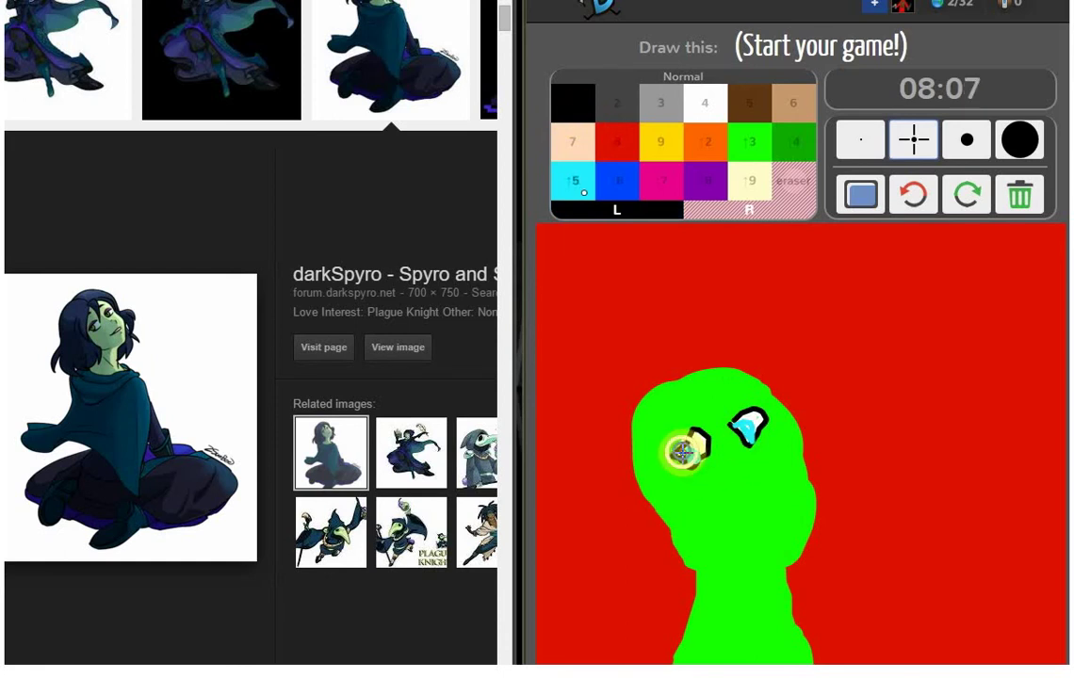
pyautogui.press('1')
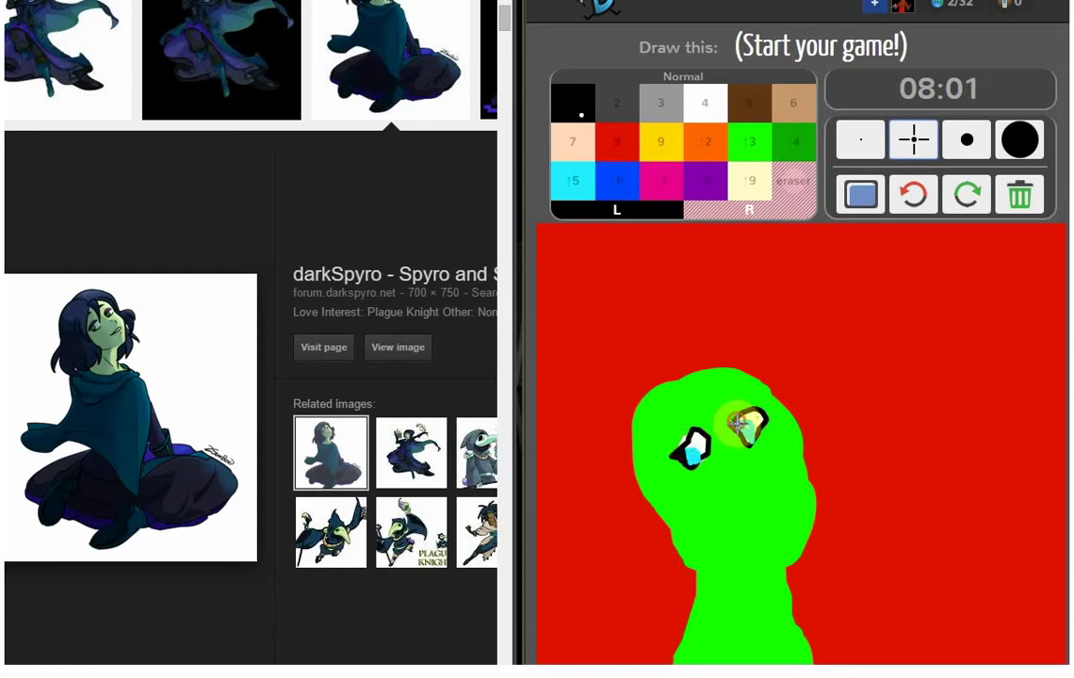
pyautogui.press('8')
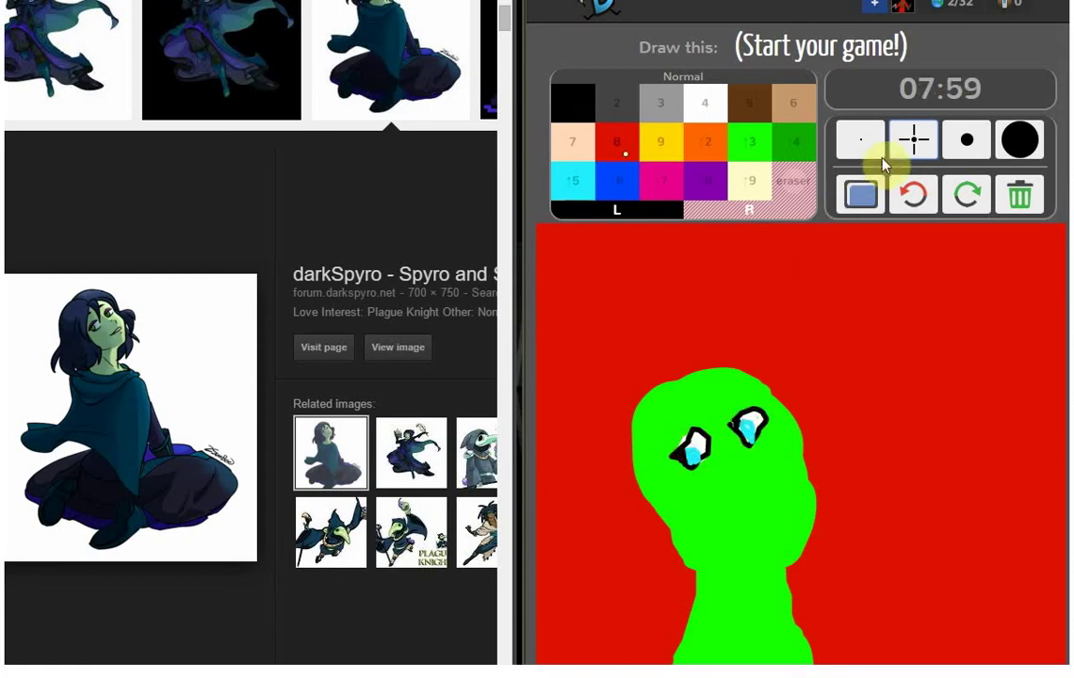
# - Draw an angled nose and a slightly open mouth in black below the eyes with the second-smallest brush
pyautogui.click(913, 146)
pyautogui.hotkey('shift', '3')
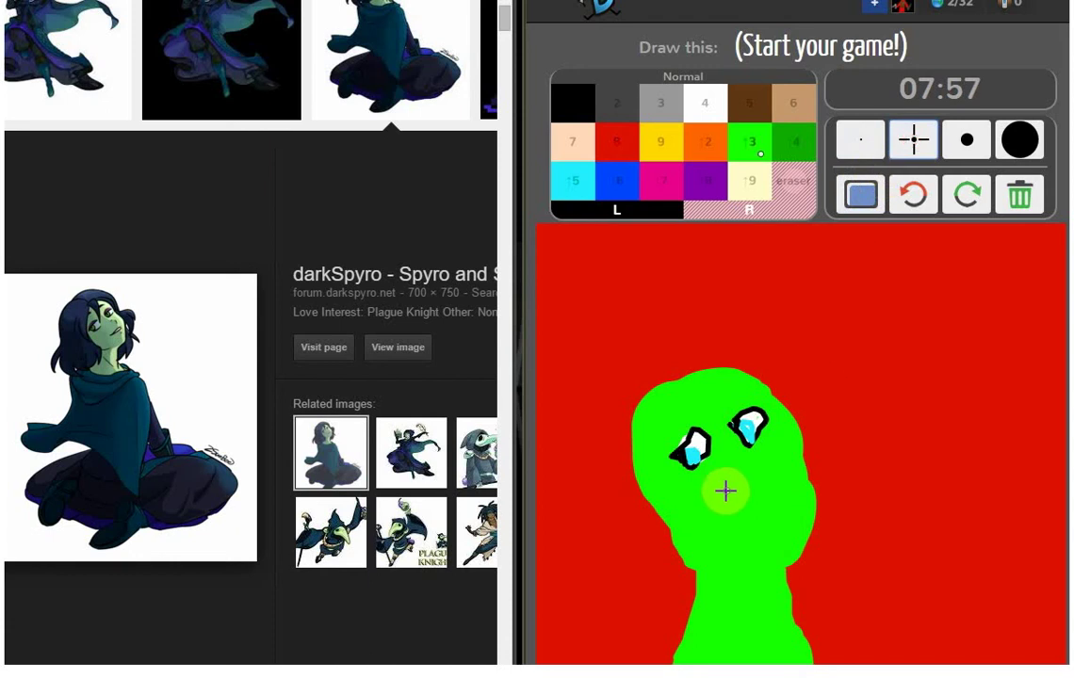
pyautogui.moveTo(734, 477); pyautogui.dragTo(756, 515)
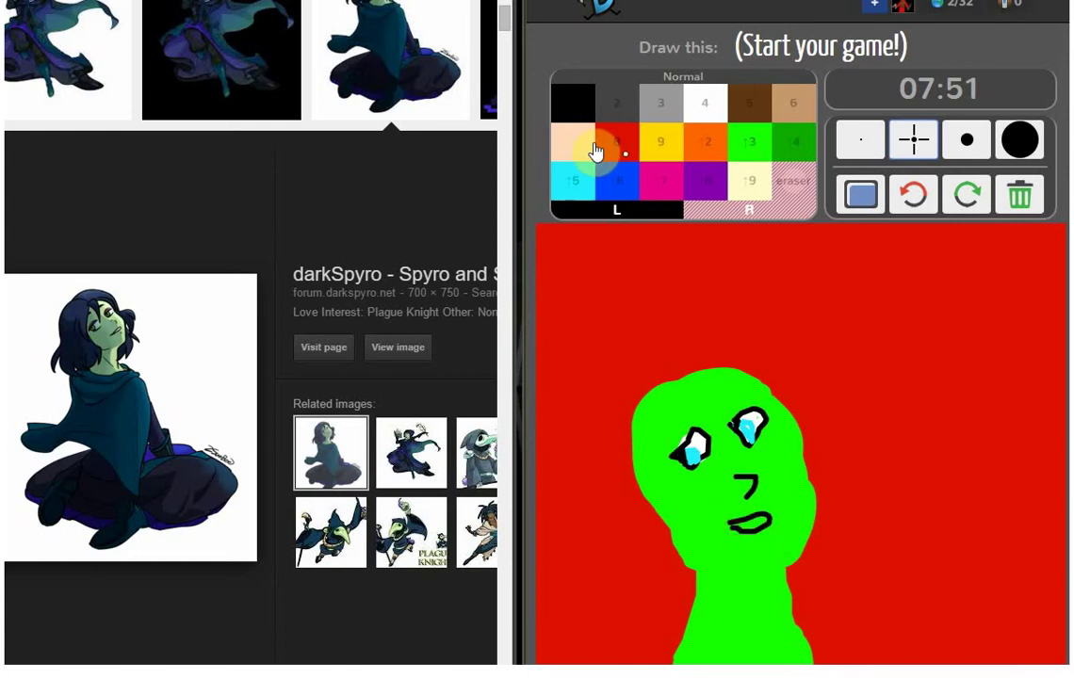
# - Fill the inside of the black mouth outline with white
pyautogui.click(704, 102)
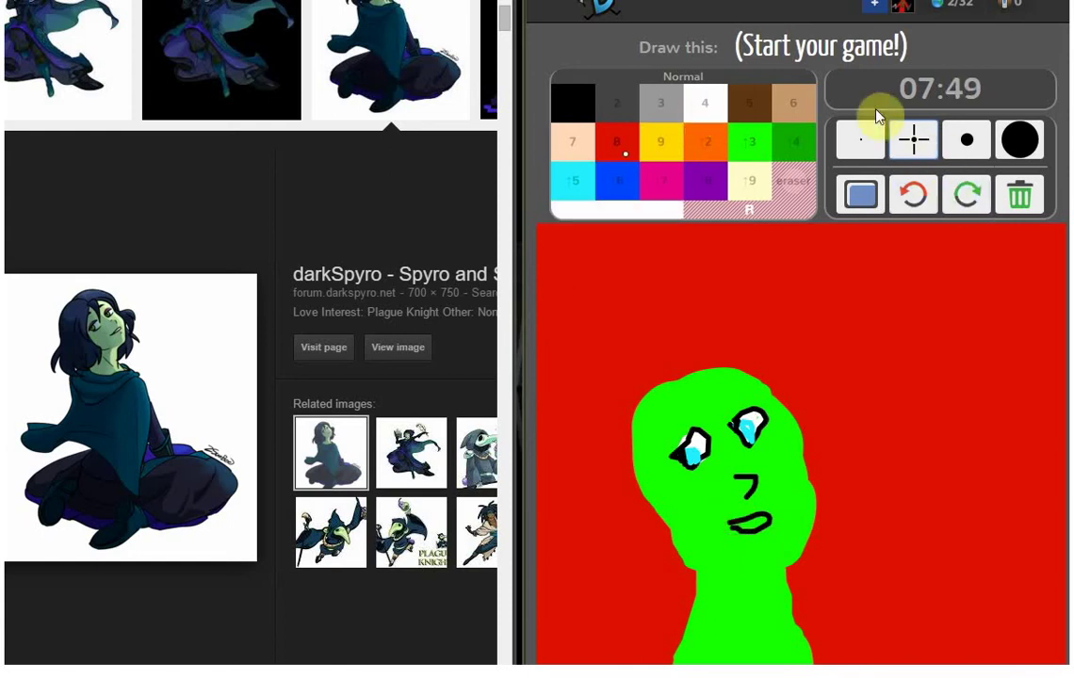
pyautogui.click(915, 148)
pyautogui.press('1')
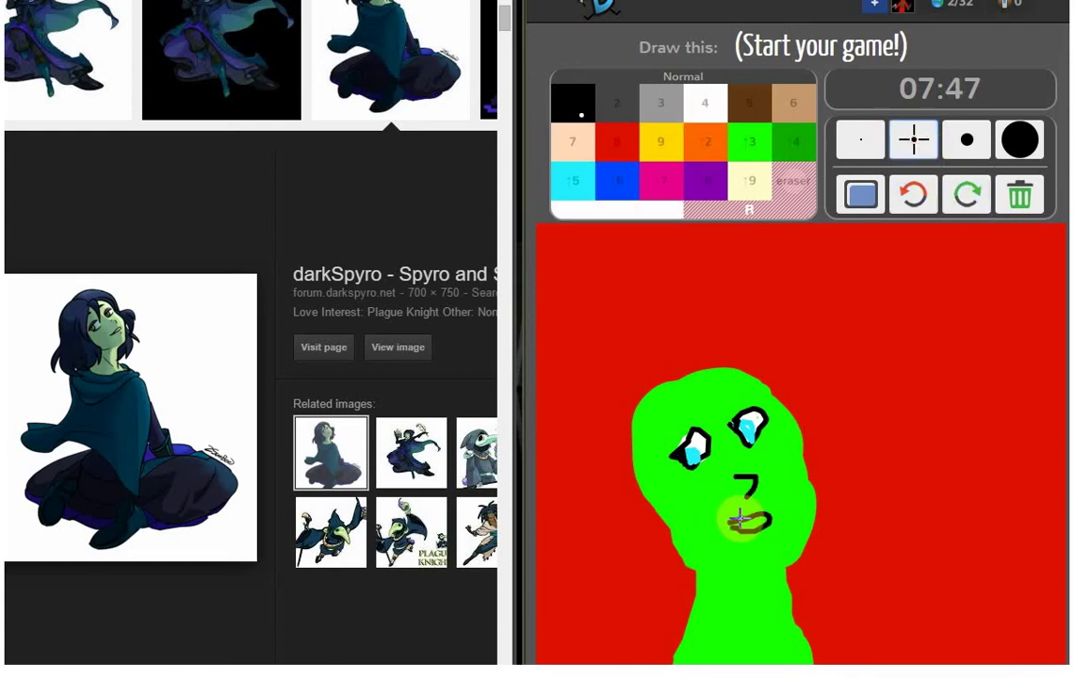
pyautogui.moveTo(753, 520)
pyautogui.mouseDown()
pyautogui.moveTo(765, 519)
pyautogui.moveTo(755, 522)
pyautogui.mouseUp()
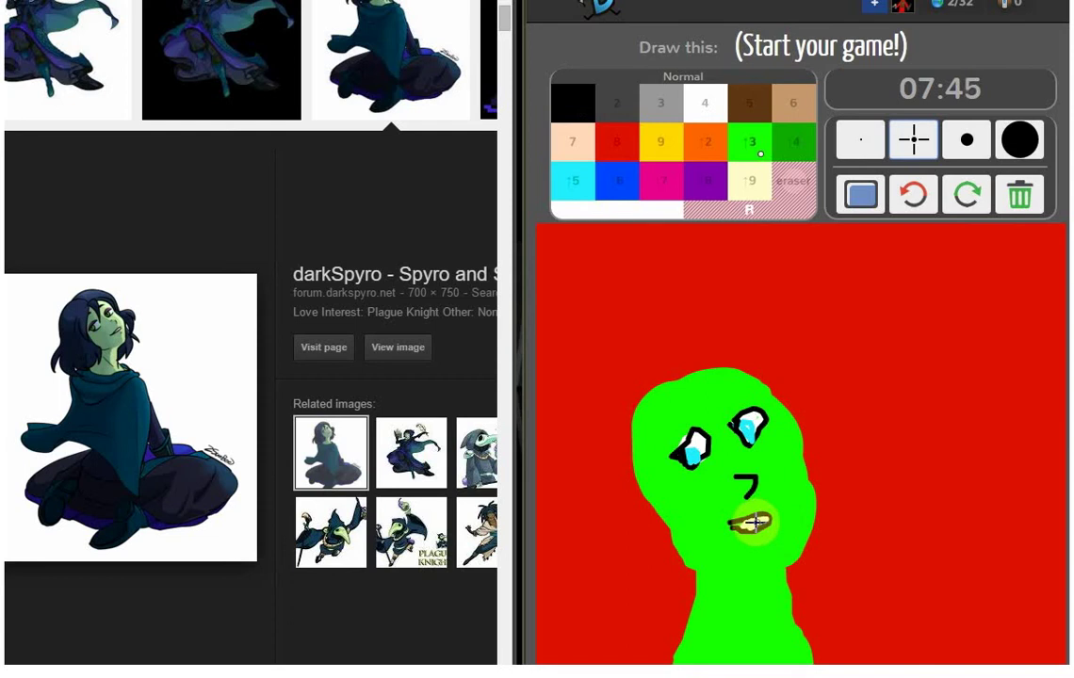
pyautogui.press('8')
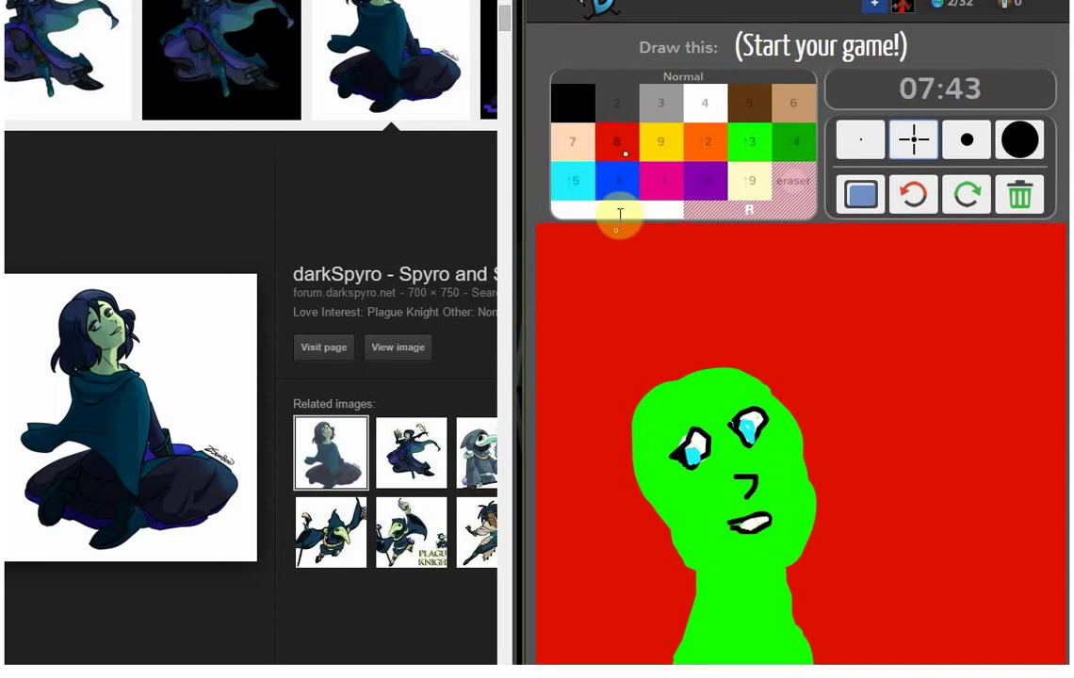
# - Outline the hair in blue around the head, with a long lock over one side of the face and a shorter one opposite
pyautogui.click(620, 185)
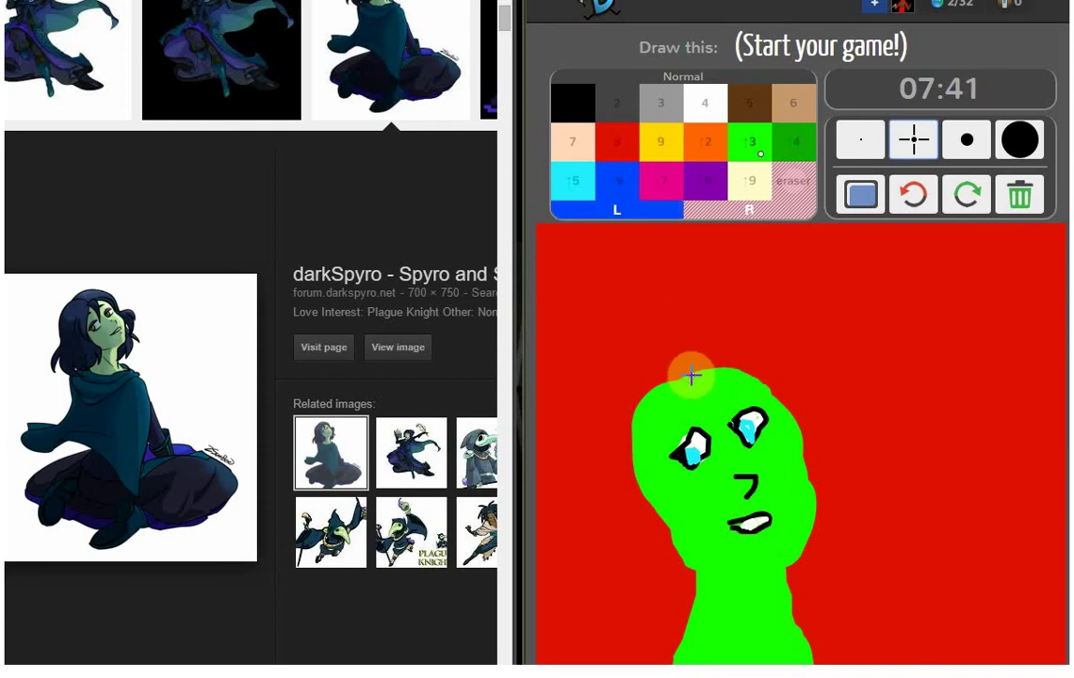
pyautogui.moveTo(693, 376)
pyautogui.mouseDown()
pyautogui.moveTo(664, 477)
pyautogui.moveTo(688, 629)
pyautogui.moveTo(671, 648)
pyautogui.mouseUp()
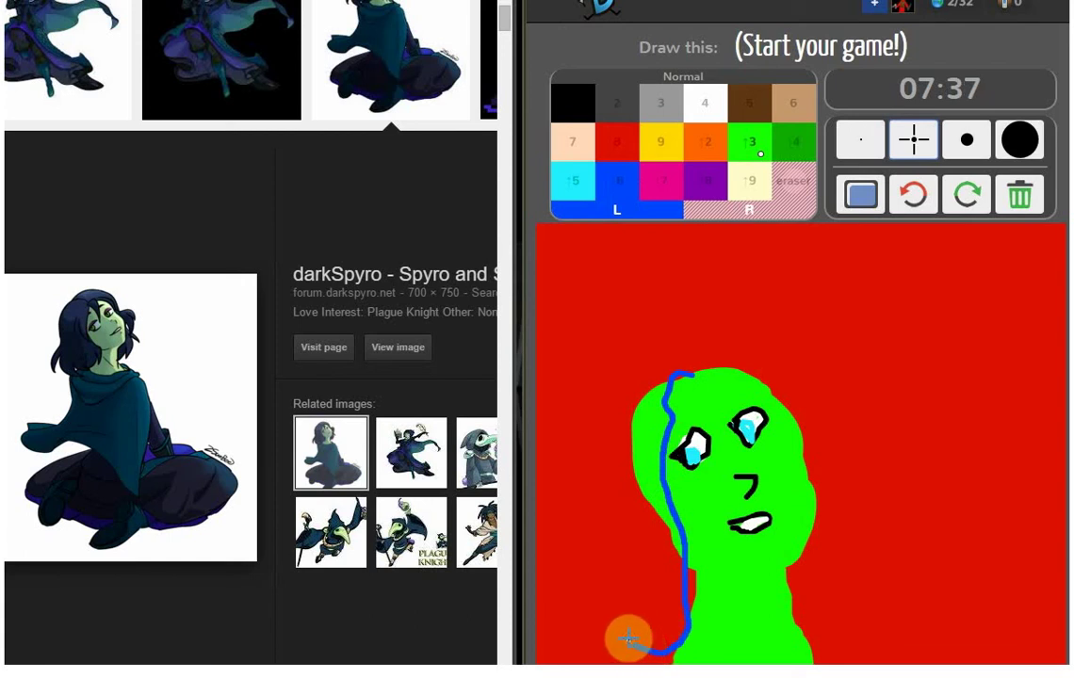
pyautogui.click(690, 378)
pyautogui.click(683, 364)
pyautogui.click(690, 376)
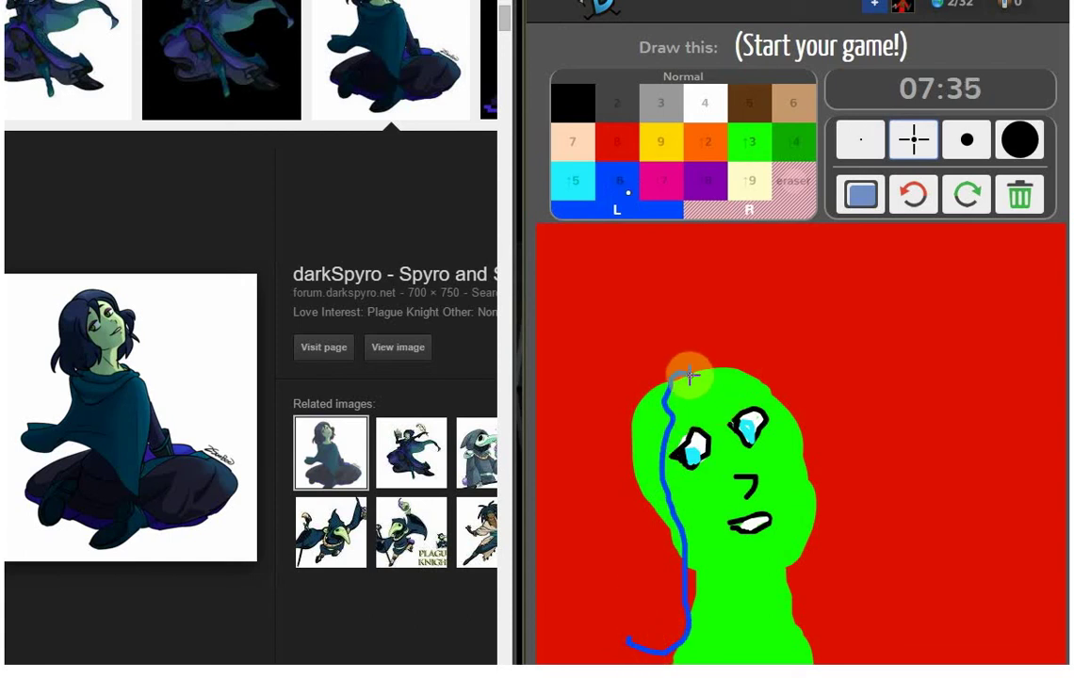
pyautogui.moveTo(690, 375)
pyautogui.mouseDown()
pyautogui.moveTo(719, 365)
pyautogui.moveTo(809, 422)
pyautogui.moveTo(825, 492)
pyautogui.moveTo(821, 574)
pyautogui.mouseUp()
pyautogui.click(667, 634)
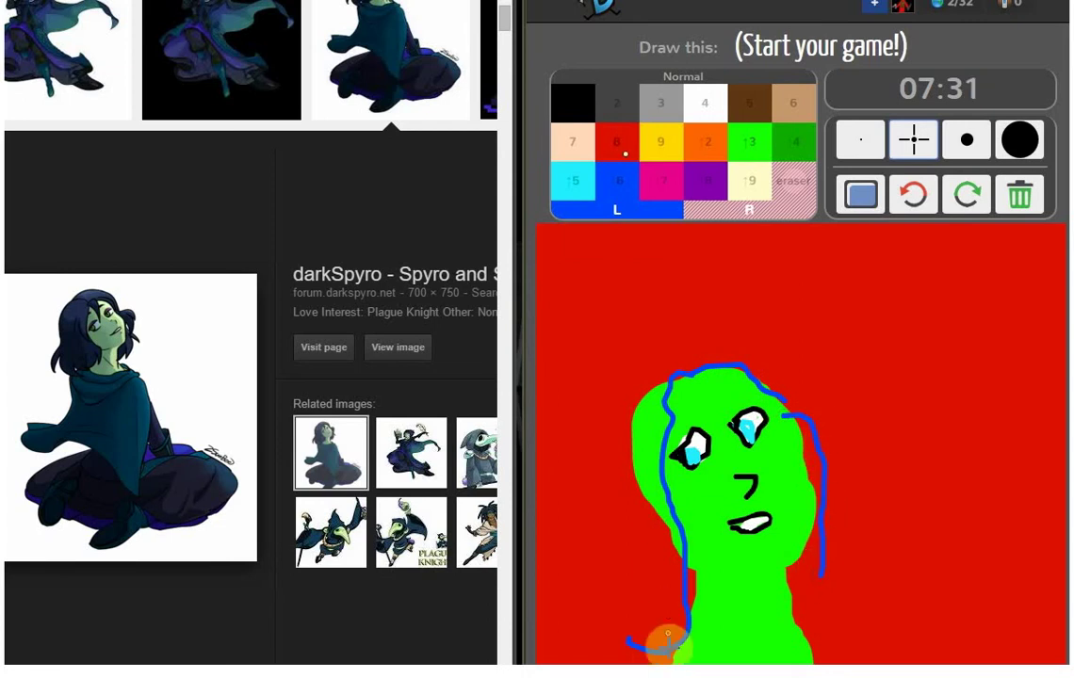
# - Fill the hair outline with dense blue strands on both sides of the face and across the crown
pyautogui.moveTo(636, 639)
pyautogui.mouseDown()
pyautogui.moveTo(669, 628)
pyautogui.moveTo(657, 387)
pyautogui.moveTo(669, 382)
pyautogui.moveTo(642, 518)
pyautogui.moveTo(664, 398)
pyautogui.moveTo(650, 547)
pyautogui.moveTo(648, 443)
pyautogui.moveTo(668, 580)
pyautogui.moveTo(642, 445)
pyautogui.moveTo(655, 542)
pyautogui.mouseUp()
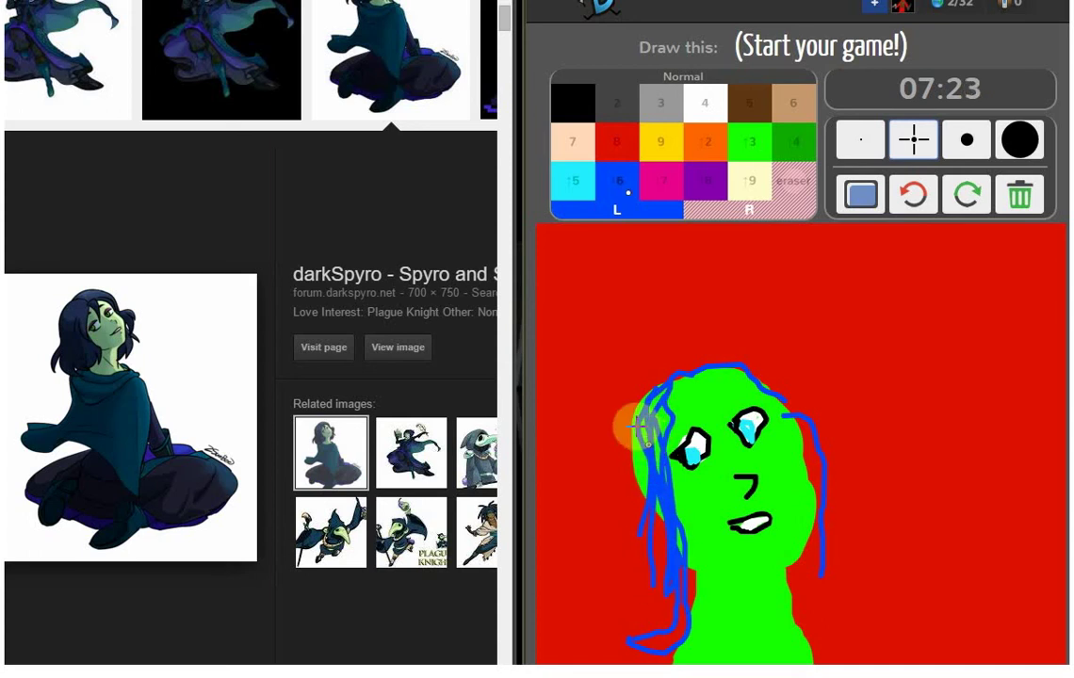
pyautogui.moveTo(639, 483)
pyautogui.mouseDown()
pyautogui.moveTo(630, 643)
pyautogui.moveTo(642, 457)
pyautogui.moveTo(659, 575)
pyautogui.moveTo(646, 497)
pyautogui.mouseUp()
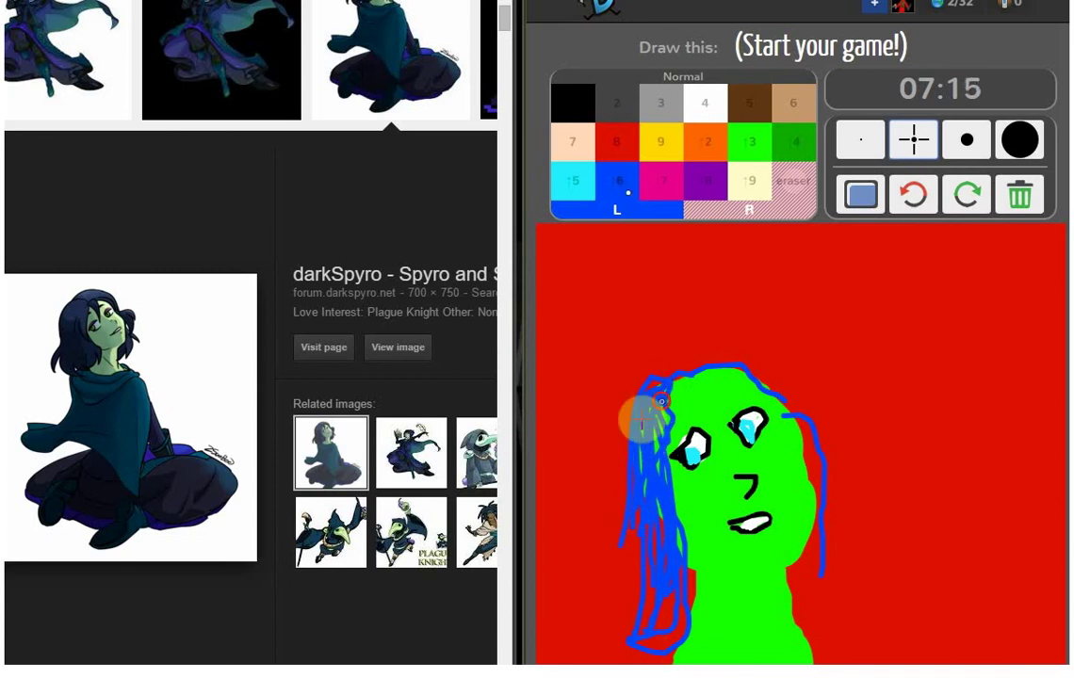
pyautogui.moveTo(651, 487)
pyautogui.mouseDown()
pyautogui.moveTo(625, 587)
pyautogui.moveTo(639, 461)
pyautogui.moveTo(611, 594)
pyautogui.moveTo(644, 403)
pyautogui.moveTo(606, 532)
pyautogui.moveTo(647, 398)
pyautogui.moveTo(609, 551)
pyautogui.moveTo(636, 459)
pyautogui.mouseUp()
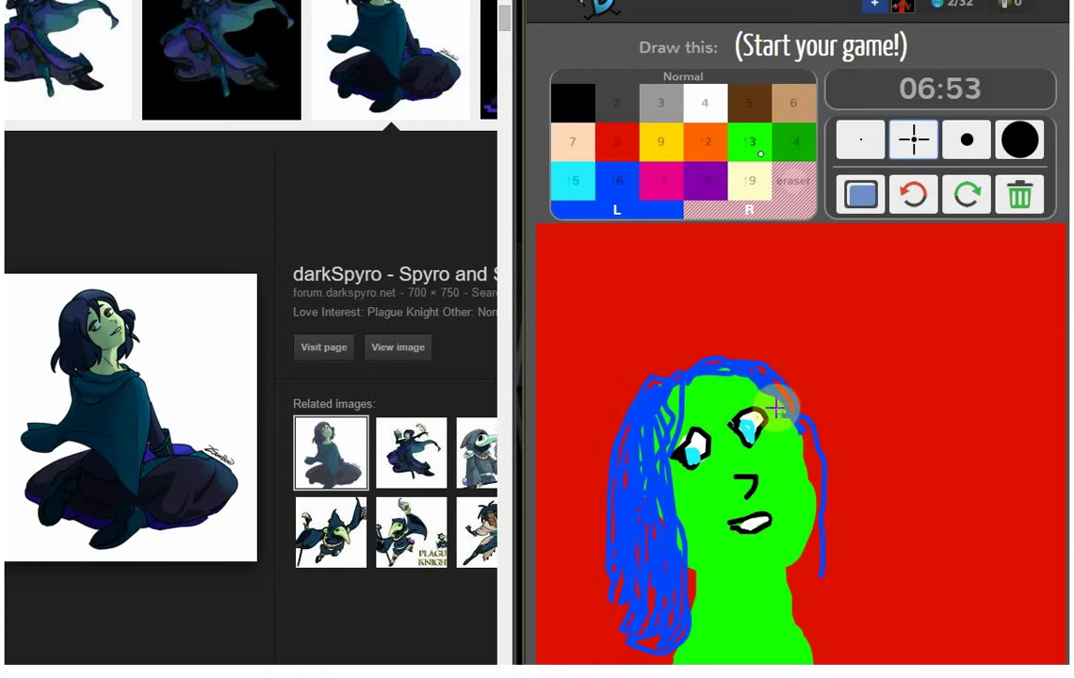
pyautogui.moveTo(819, 455)
pyautogui.mouseDown()
pyautogui.moveTo(796, 477)
pyautogui.moveTo(810, 491)
pyautogui.moveTo(788, 422)
pyautogui.moveTo(818, 469)
pyautogui.moveTo(776, 388)
pyautogui.moveTo(817, 458)
pyautogui.moveTo(824, 549)
pyautogui.moveTo(806, 503)
pyautogui.moveTo(822, 572)
pyautogui.moveTo(809, 506)
pyautogui.mouseUp()
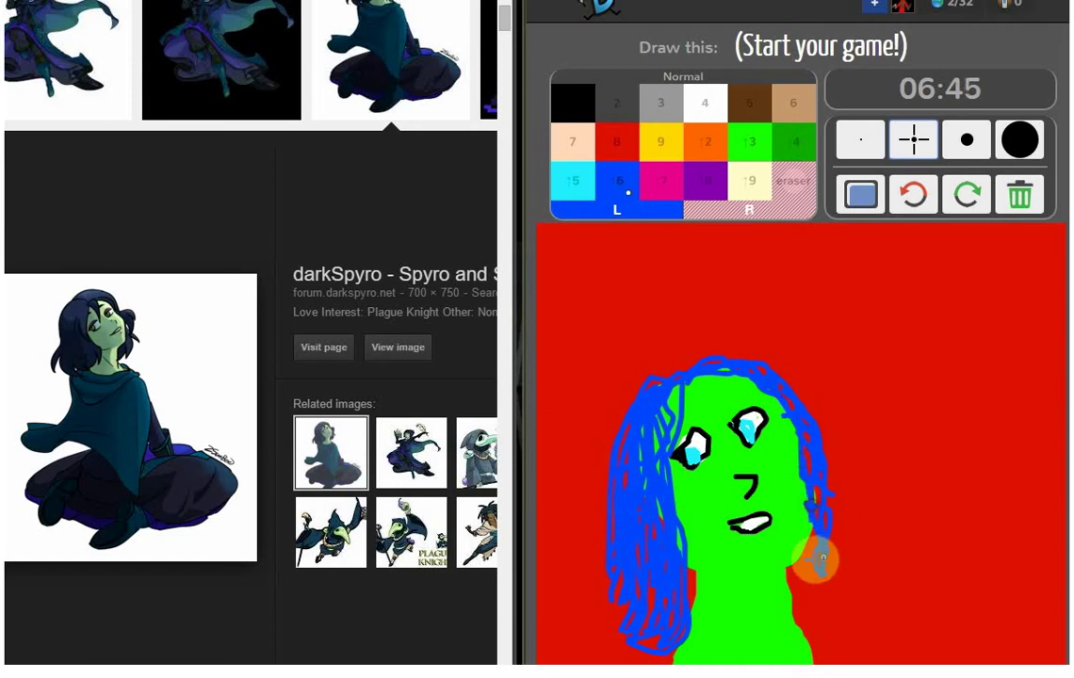
# - Paint cyan collar patches on both shoulders at the base of the neck
pyautogui.press('4')
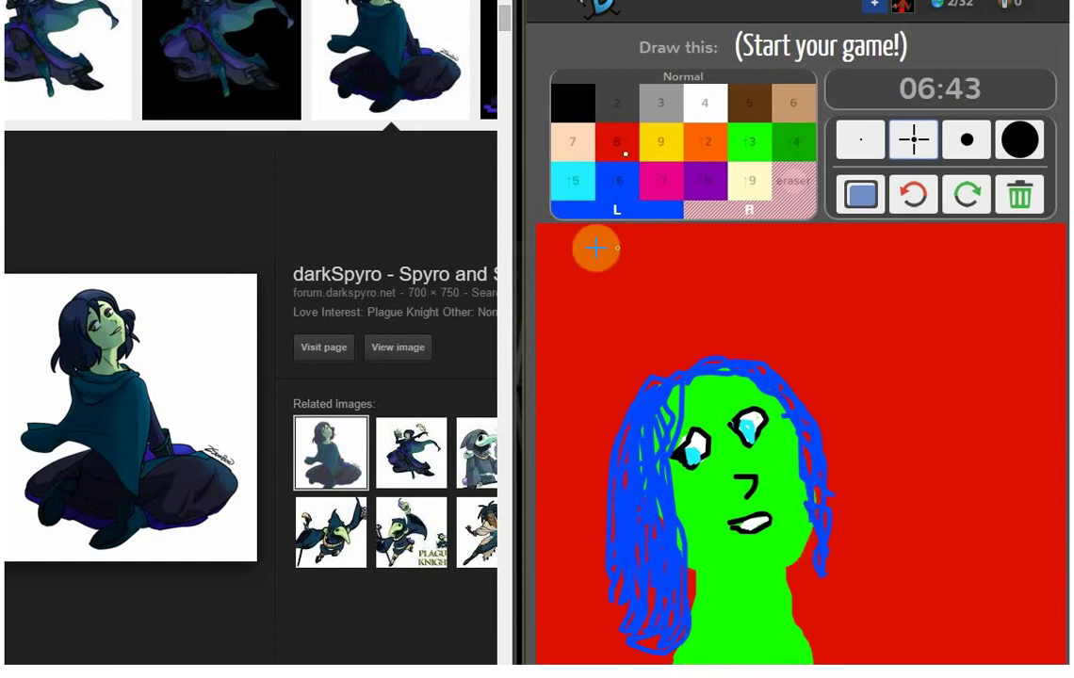
pyautogui.click(573, 185)
pyautogui.moveTo(681, 648); pyautogui.dragTo(702, 664)
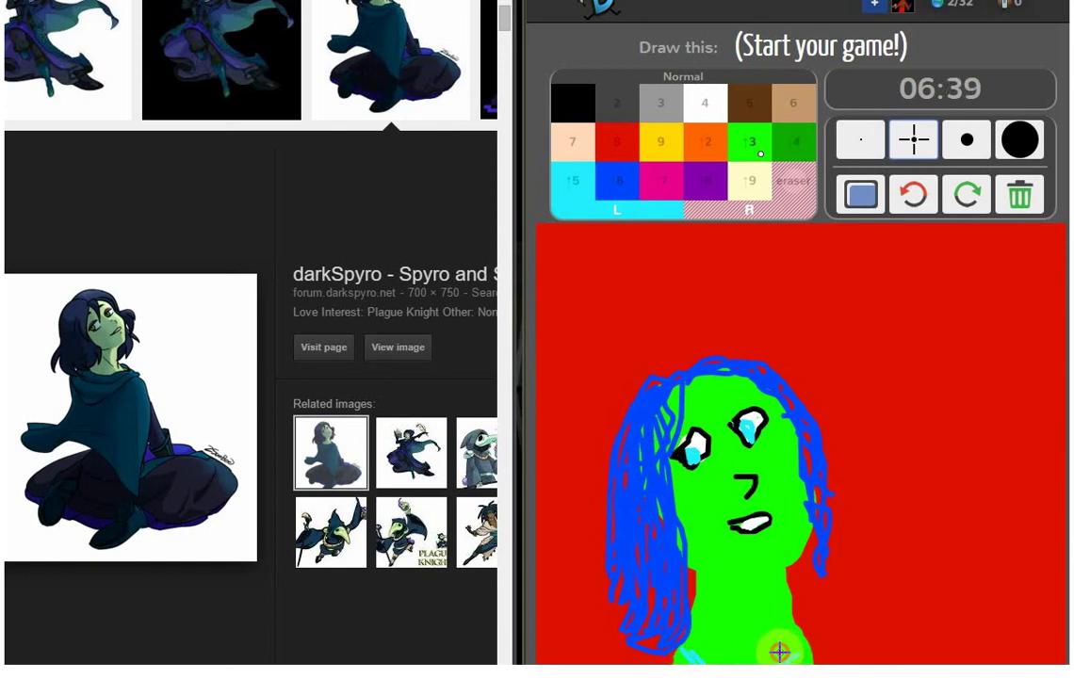
pyautogui.moveTo(780, 651)
pyautogui.mouseDown()
pyautogui.moveTo(808, 649)
pyautogui.moveTo(782, 663)
pyautogui.mouseUp()
pyautogui.moveTo(692, 646); pyautogui.dragTo(703, 663)
pyautogui.hotkey('shift', '3')
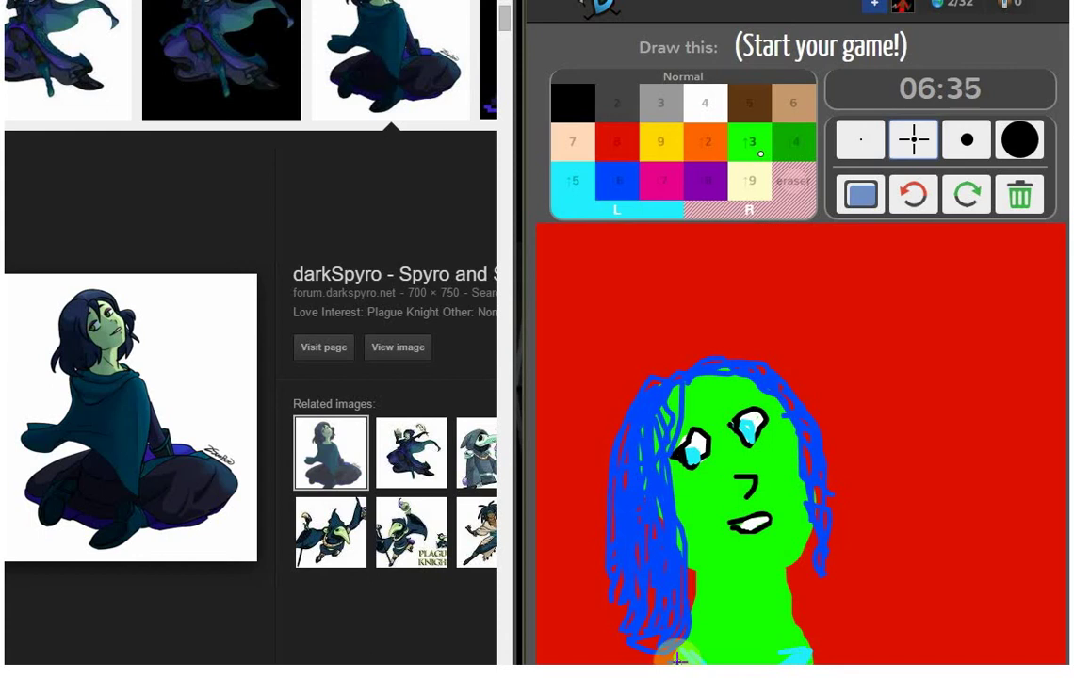
# - Draw a thin black crease on the neck and a tiny dot near the mouth with the smallest brush
pyautogui.click(618, 138)
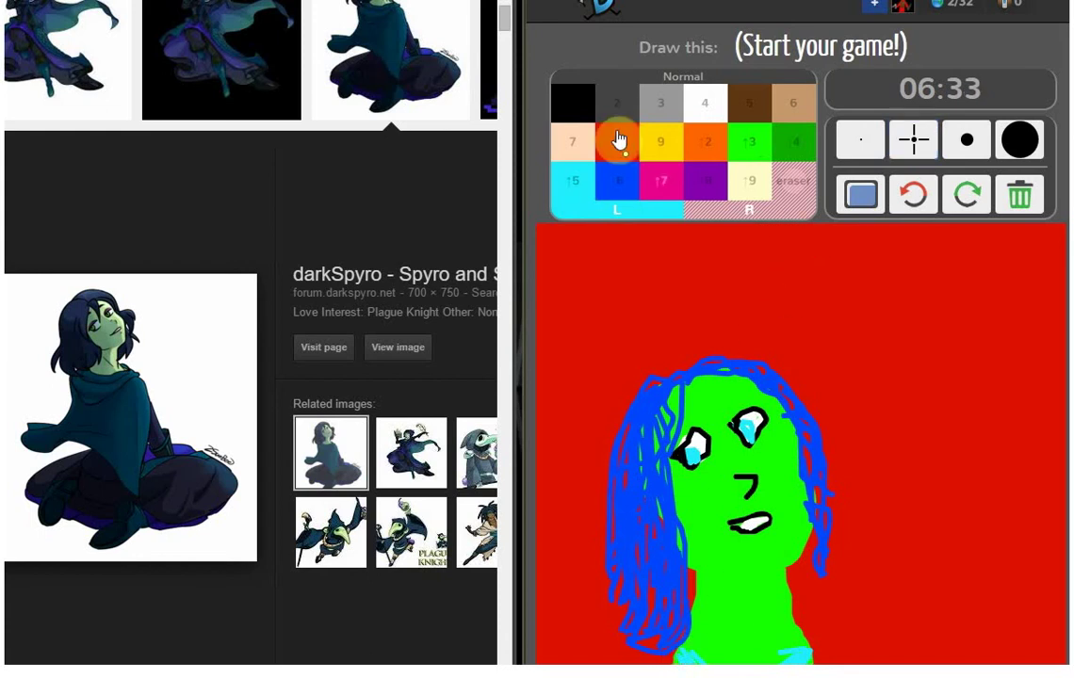
pyautogui.click(572, 108)
pyautogui.click(859, 143)
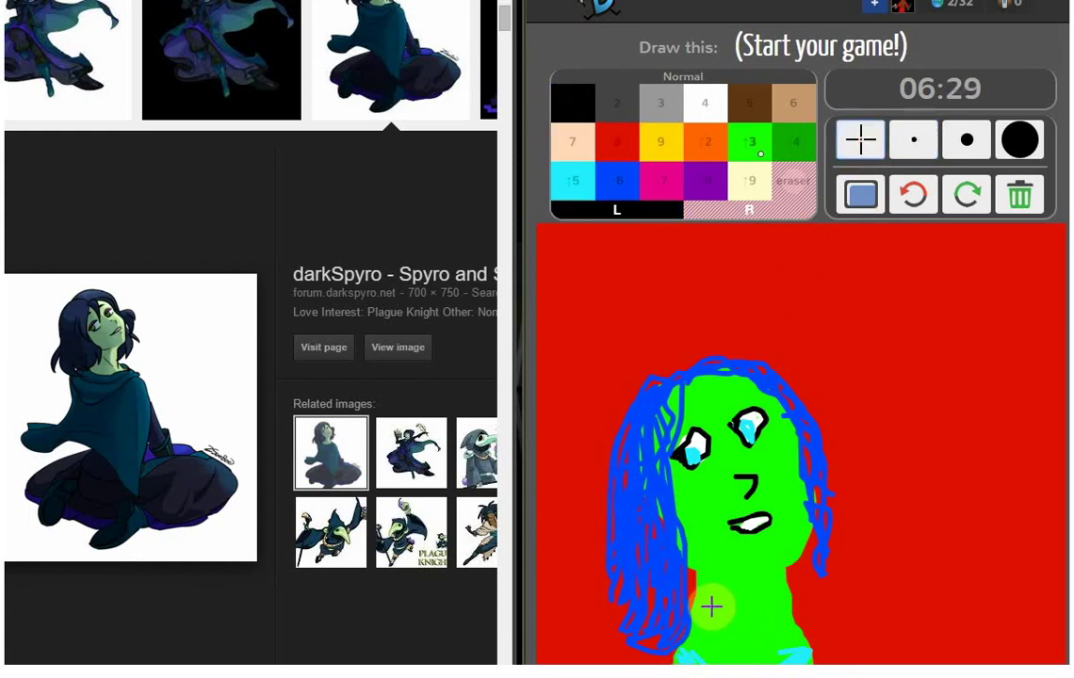
pyautogui.moveTo(709, 609); pyautogui.dragTo(735, 636)
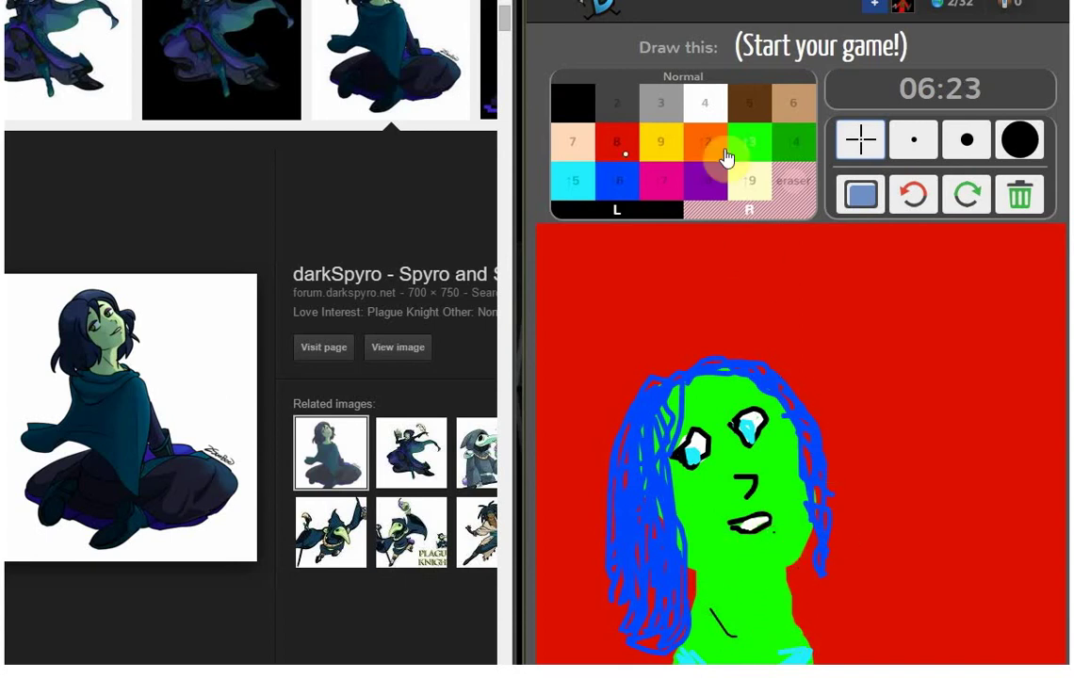
# - Write "MONA" in small blue letters in the upper-left corner of the canvas with the smallest brush
pyautogui.click(617, 179)
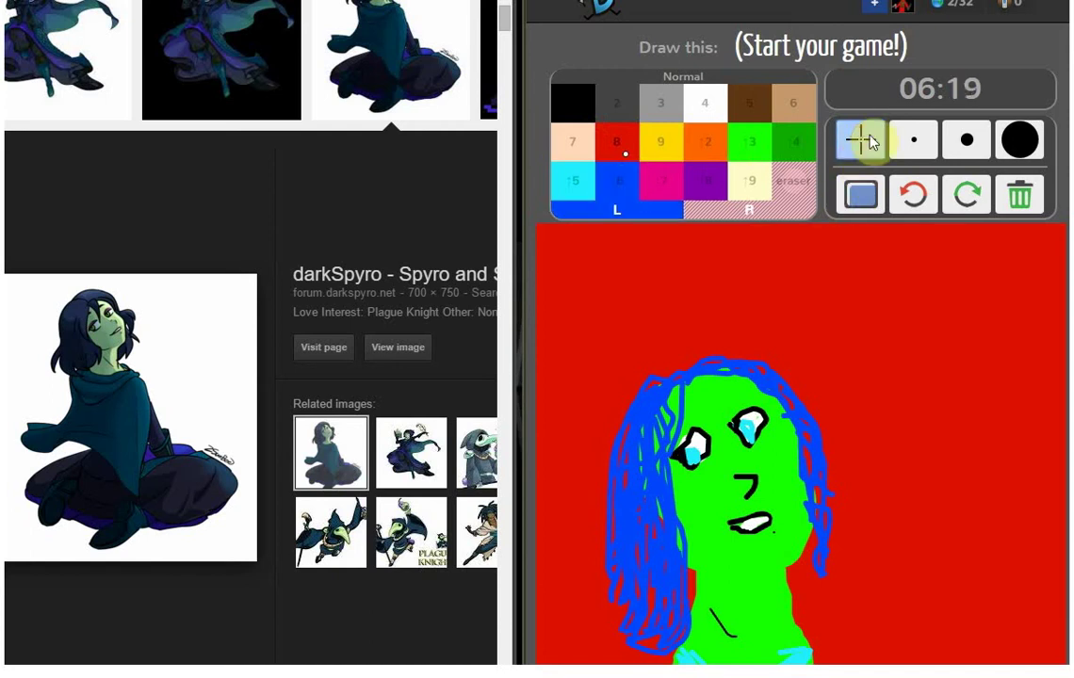
pyautogui.keyDown('ctrl'); pyautogui.scroll(4, 871, 141); pyautogui.keyUp('ctrl')
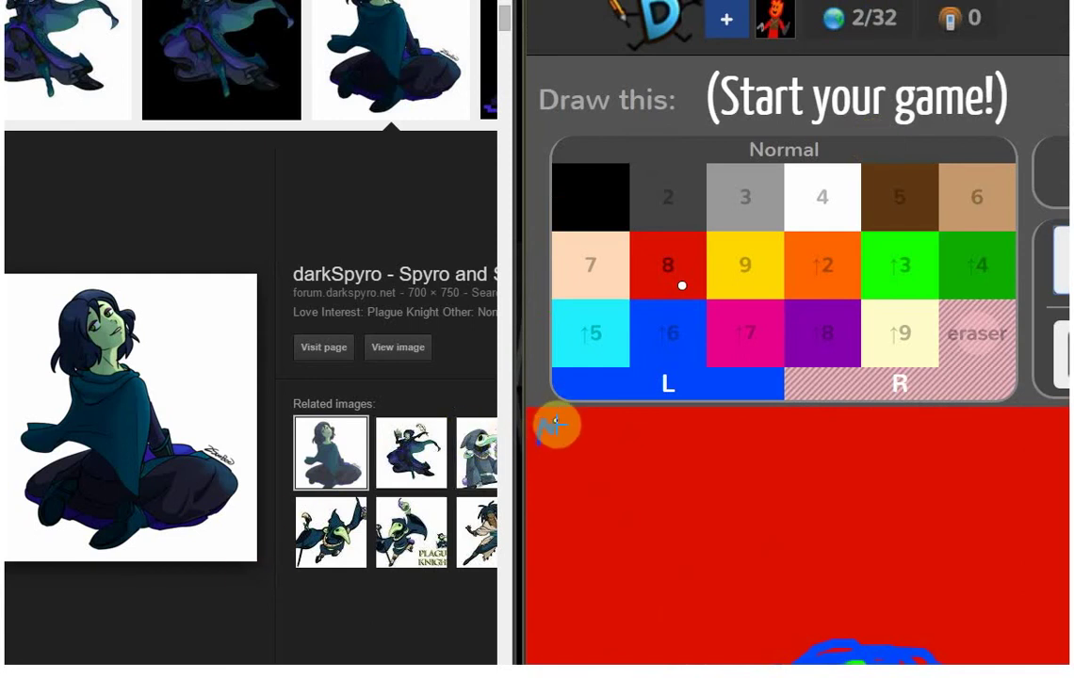
pyautogui.moveTo(540, 441)
pyautogui.mouseDown()
pyautogui.moveTo(560, 452)
pyautogui.moveTo(571, 424)
pyautogui.moveTo(578, 446)
pyautogui.moveTo(578, 427)
pyautogui.moveTo(590, 424)
pyautogui.moveTo(611, 439)
pyautogui.moveTo(611, 422)
pyautogui.moveTo(619, 441)
pyautogui.moveTo(630, 424)
pyautogui.moveTo(632, 436)
pyautogui.mouseUp()
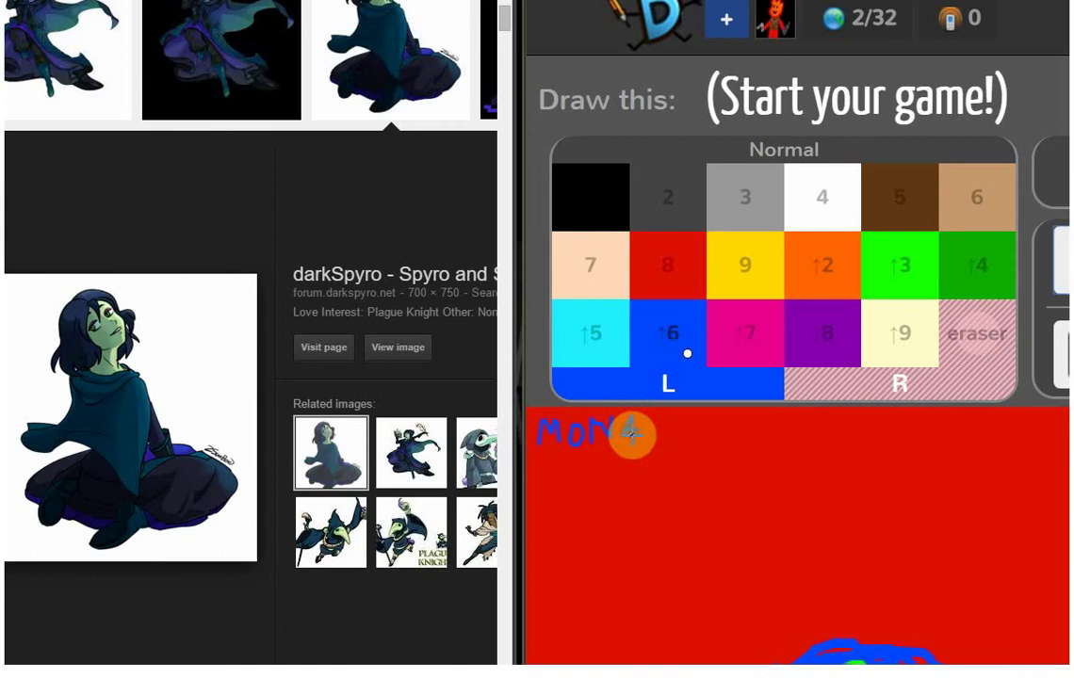
pyautogui.hotkey('ctrl', '0')
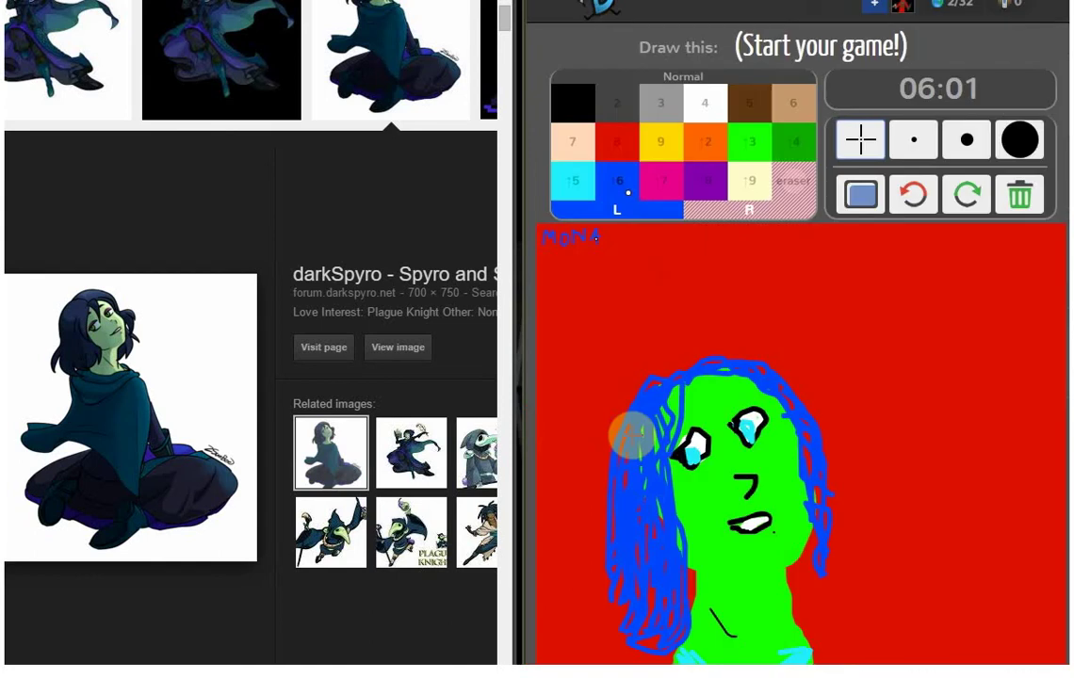
# - Maximize the Drawception window and submit the finished Mona drawing to the game
pyautogui.press('super+Up')
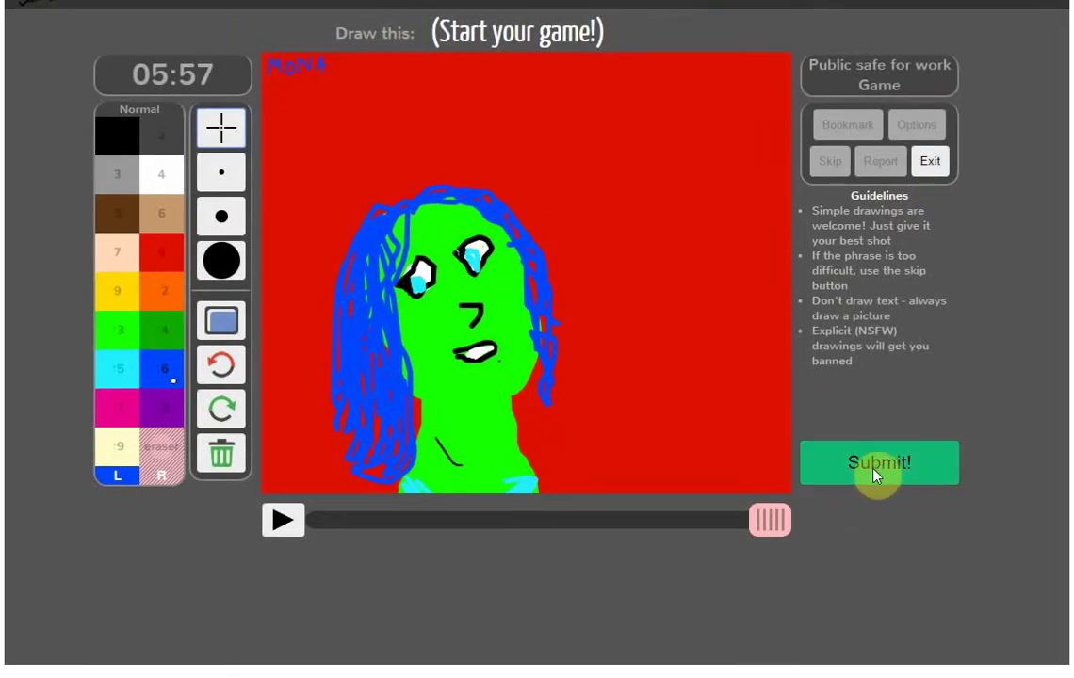
pyautogui.click(875, 466)
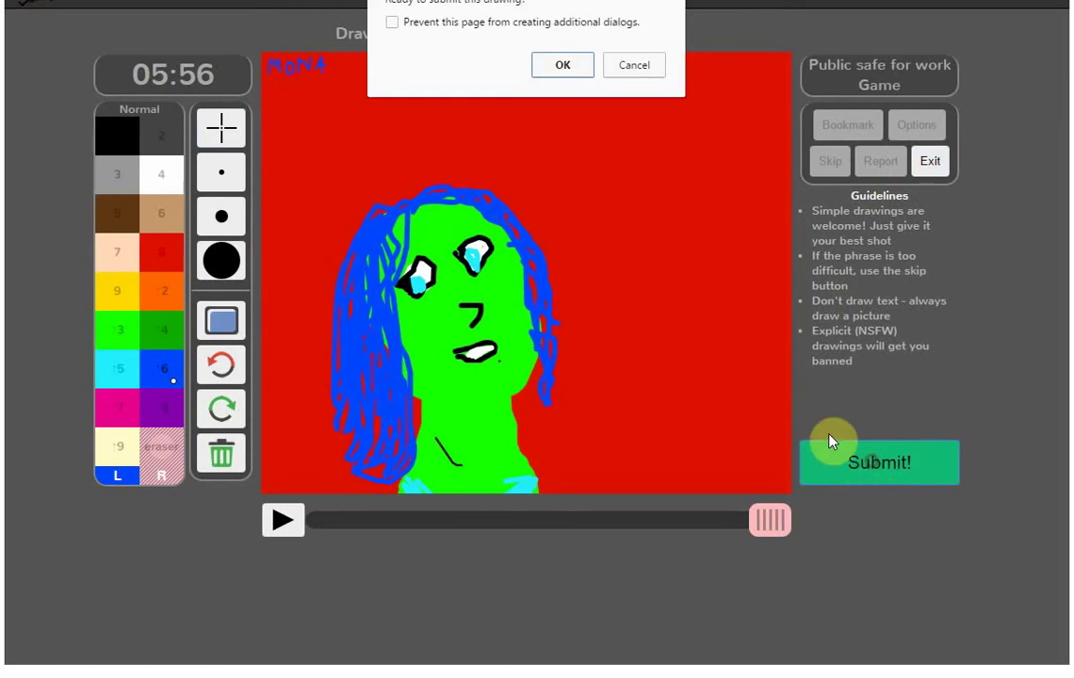
pyautogui.click(569, 68)
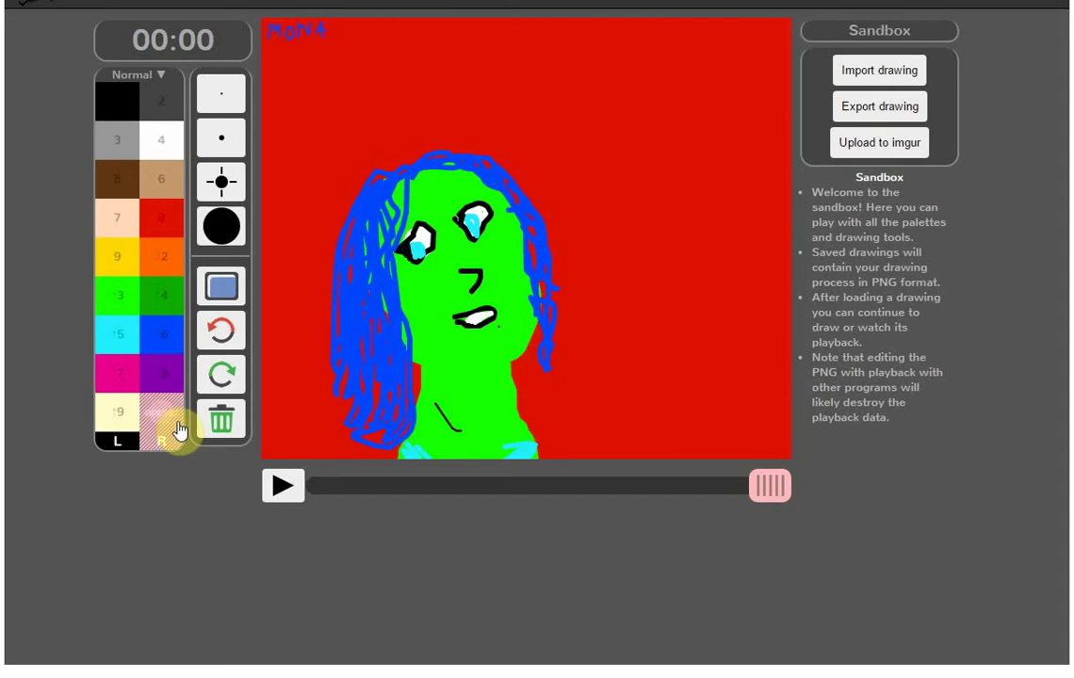
# - Clear the sandbox canvas, choose dark brown as the drawing color, and undo the clearing
pyautogui.click(221, 415)
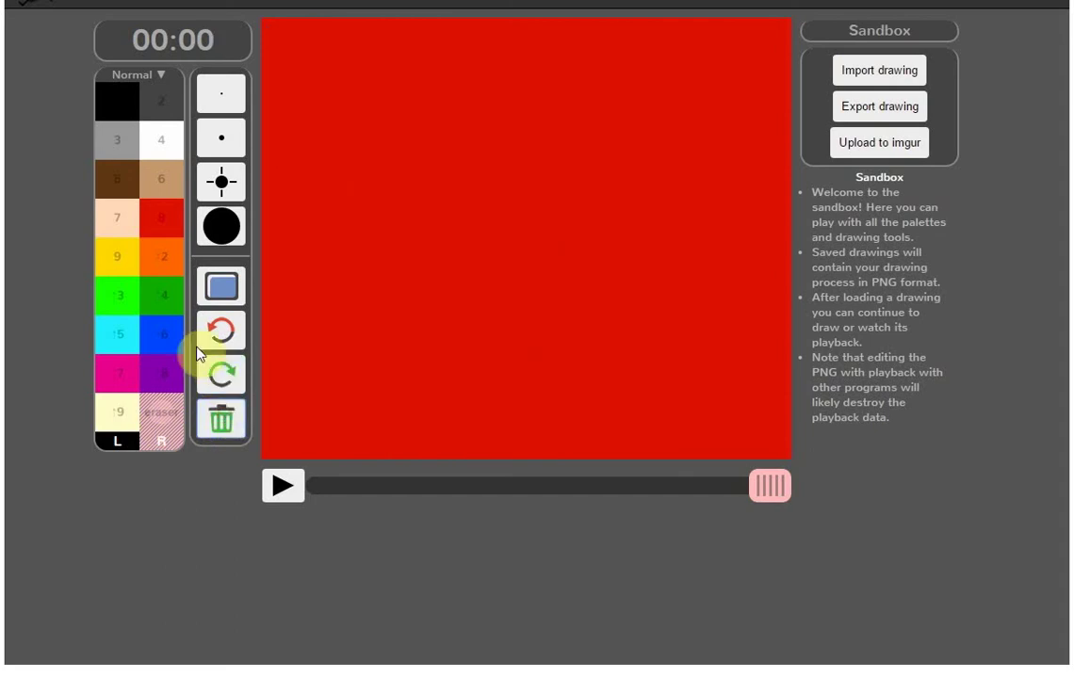
pyautogui.click(119, 179)
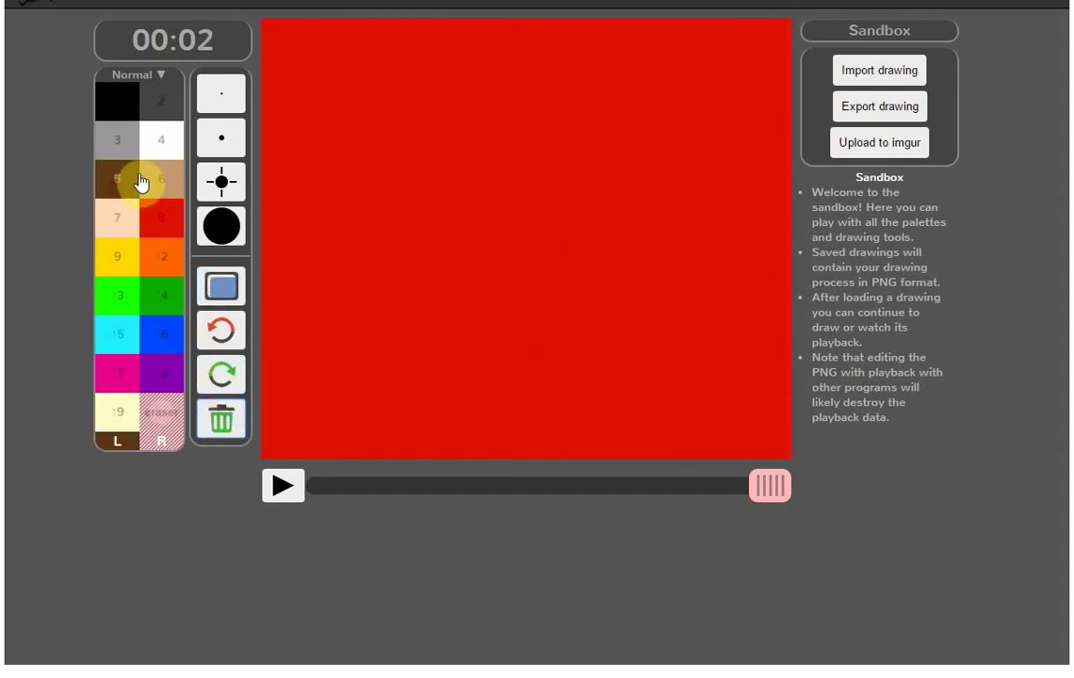
pyautogui.click(222, 330)
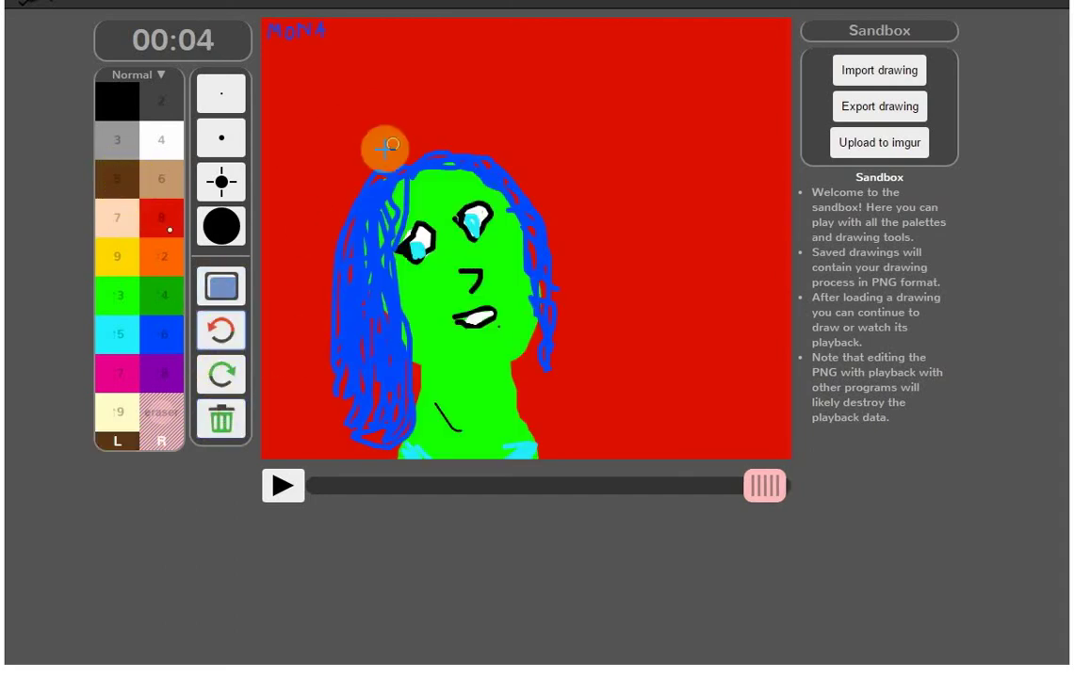
# - Write "ooo But not really." in dark brown beside the head and add a simple slanted-mouth face with the second-smallest brush
pyautogui.click(222, 137)
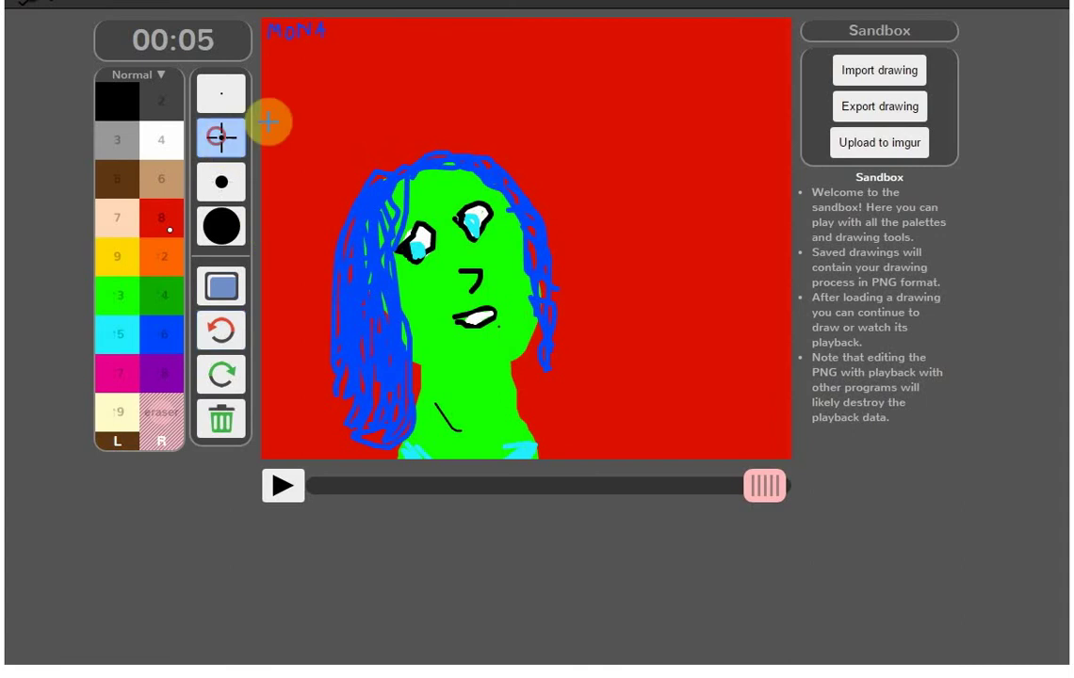
pyautogui.moveTo(381, 85)
pyautogui.mouseDown()
pyautogui.moveTo(408, 89)
pyautogui.moveTo(419, 113)
pyautogui.moveTo(506, 88)
pyautogui.moveTo(532, 115)
pyautogui.moveTo(546, 106)
pyautogui.moveTo(578, 115)
pyautogui.moveTo(621, 84)
pyautogui.moveTo(562, 189)
pyautogui.moveTo(603, 178)
pyautogui.moveTo(617, 191)
pyautogui.moveTo(650, 172)
pyautogui.moveTo(675, 196)
pyautogui.moveTo(671, 250)
pyautogui.mouseUp()
pyautogui.click(715, 203)
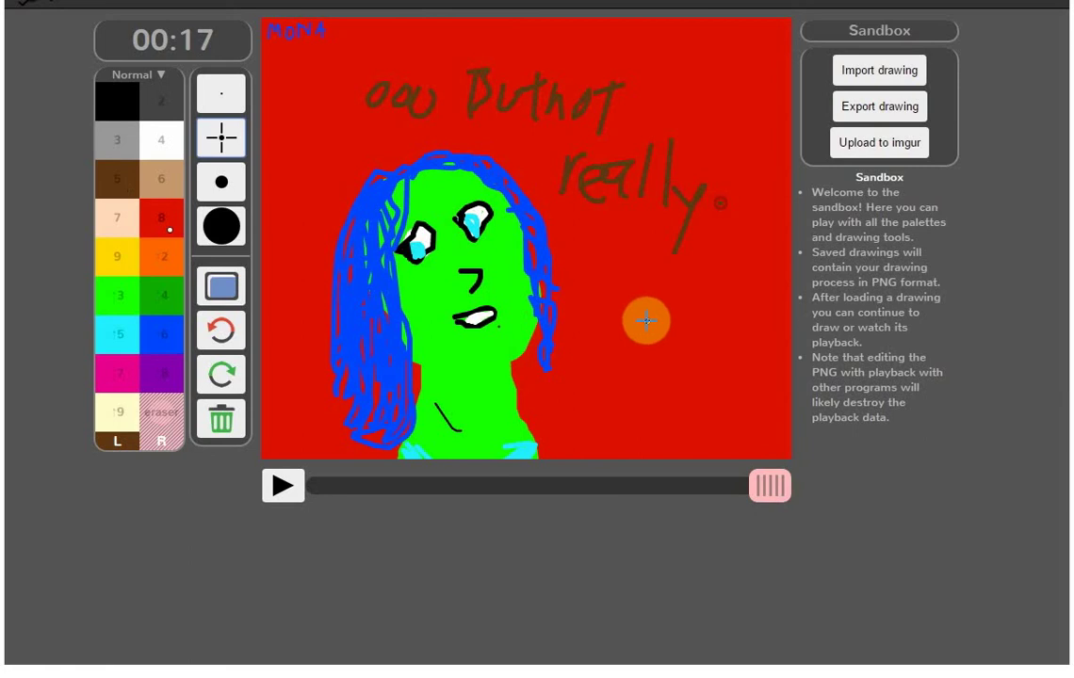
pyautogui.moveTo(637, 298)
pyautogui.mouseDown()
pyautogui.moveTo(631, 339)
pyautogui.moveTo(656, 344)
pyautogui.moveTo(614, 415)
pyautogui.mouseUp()
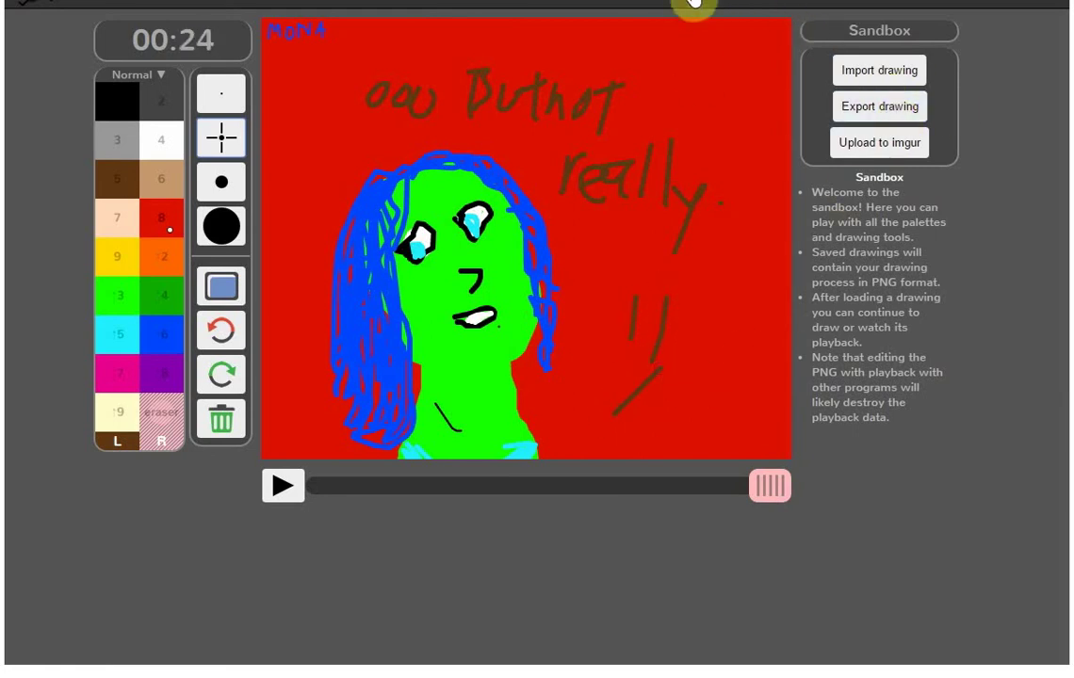
# - Abandon the sandbox drawing for a new game and skip its "Judgemental mo fo'" drawing prompt
pyautogui.click(694, 3)
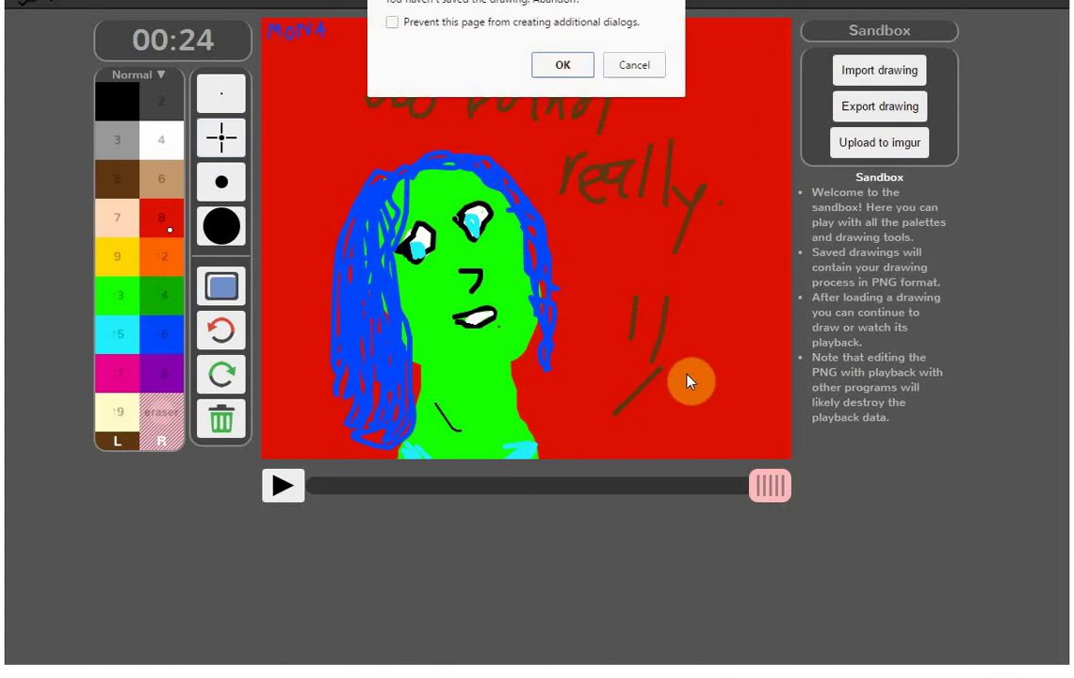
pyautogui.click(563, 68)
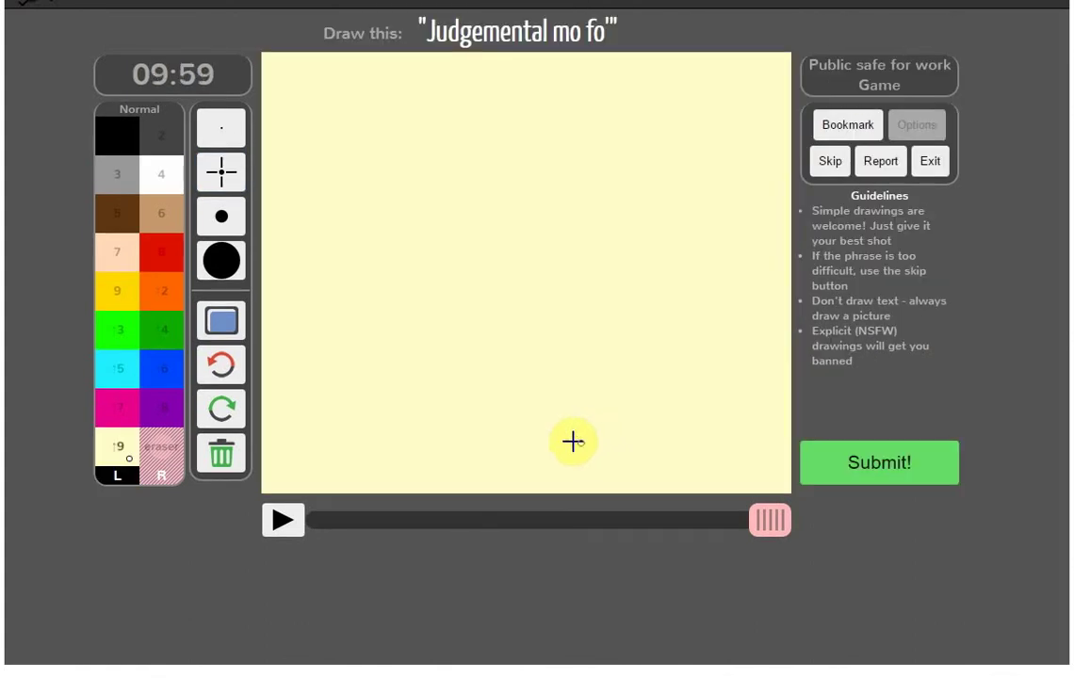
pyautogui.click(828, 162)
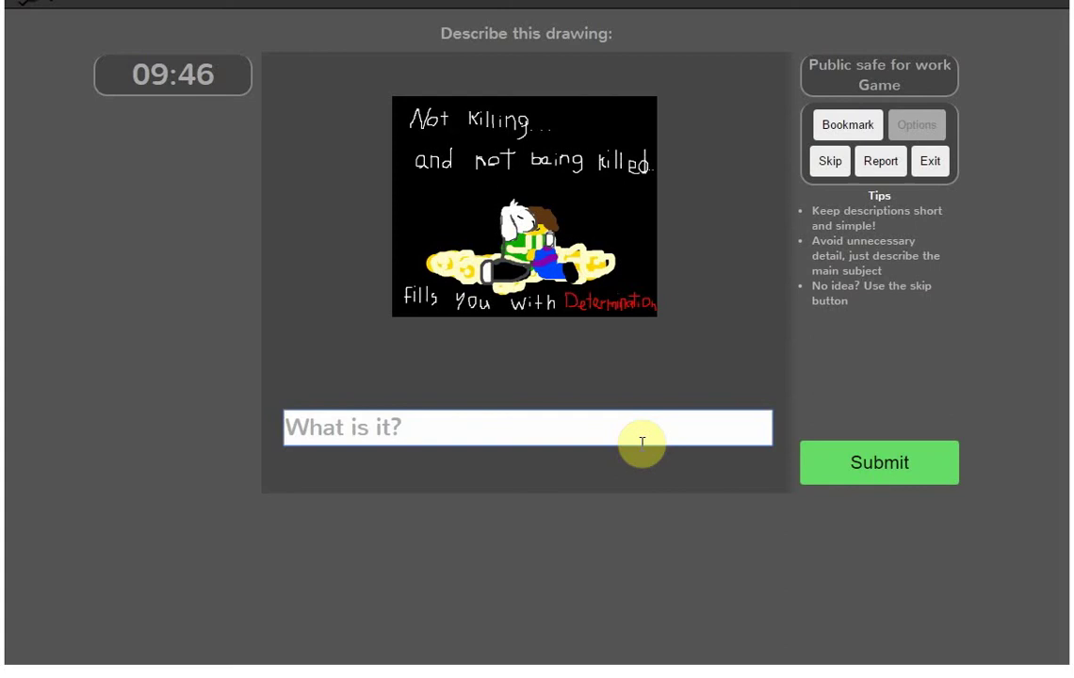
# - Submit the caption "the pacifist's guide to life." for the two figures hugging on yellow flowers
pyautogui.write("pacifist's guide to life.")
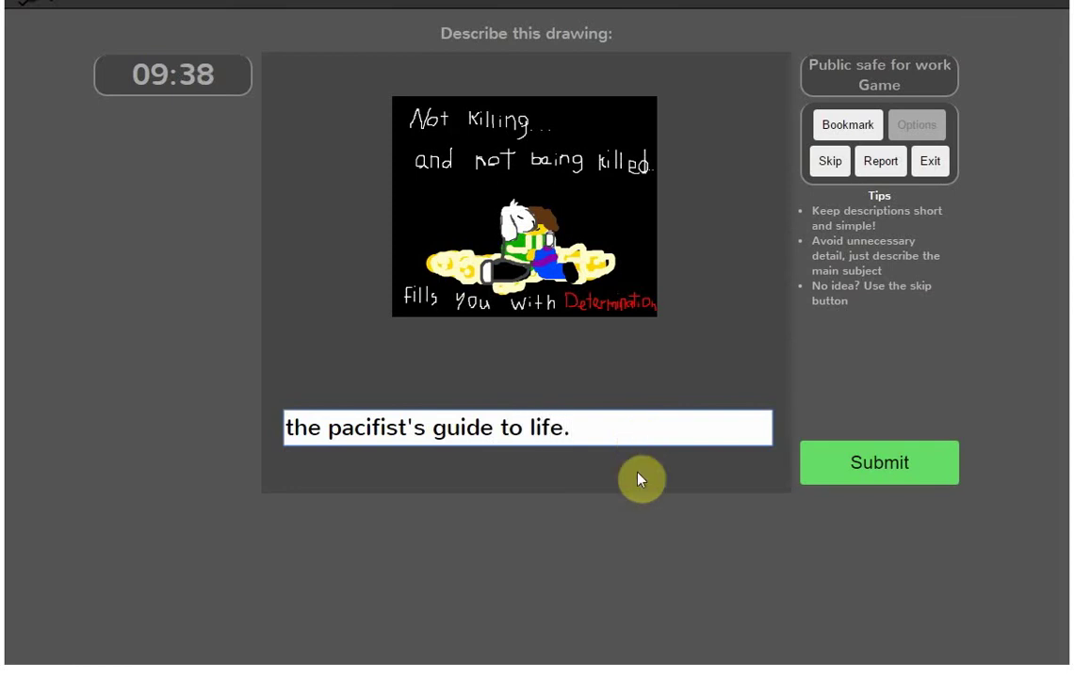
pyautogui.click(857, 466)
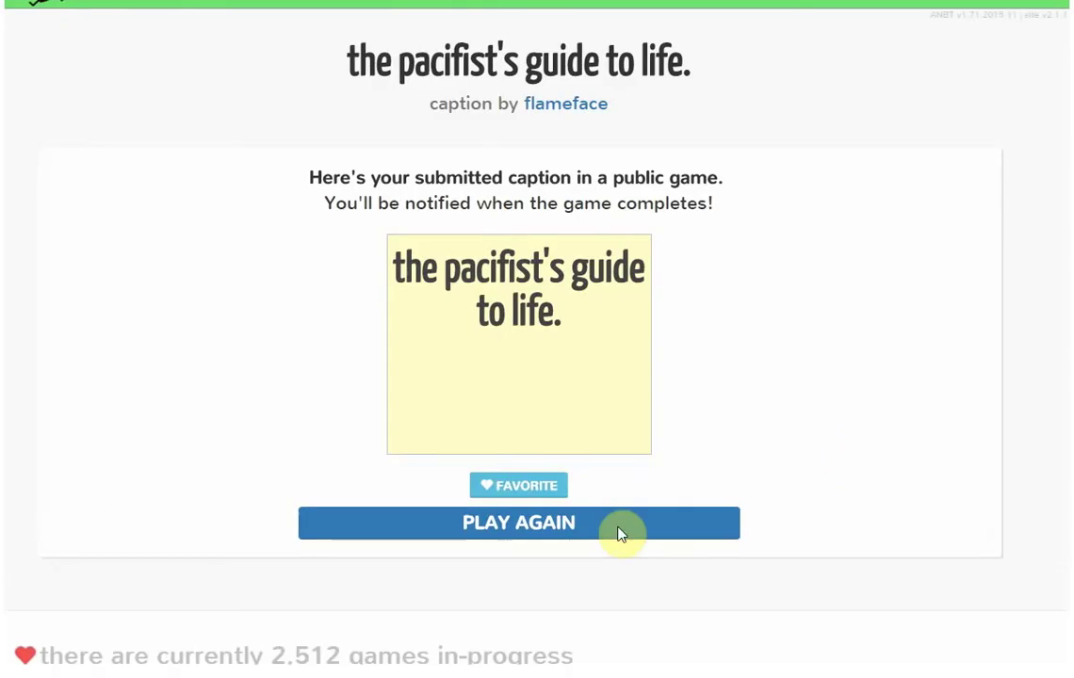
# - Start another public game, skipping the first prompt, and submit the caption "ku klux klan harasses oscar the grouch" for the offered drawing
pyautogui.click(621, 530)
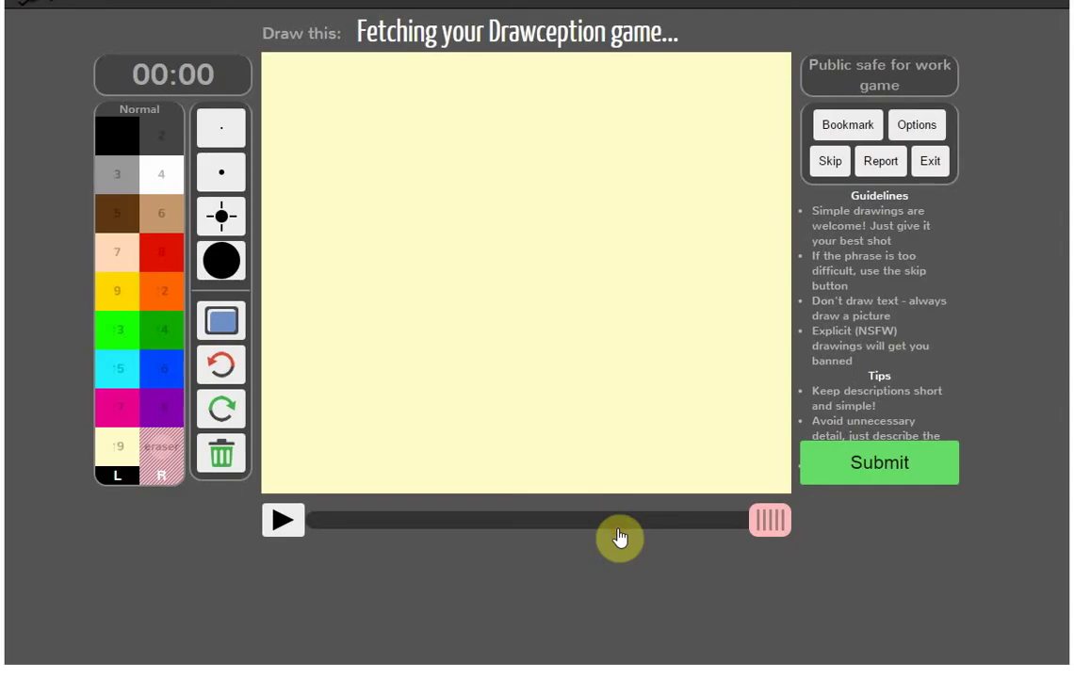
pyautogui.click(828, 162)
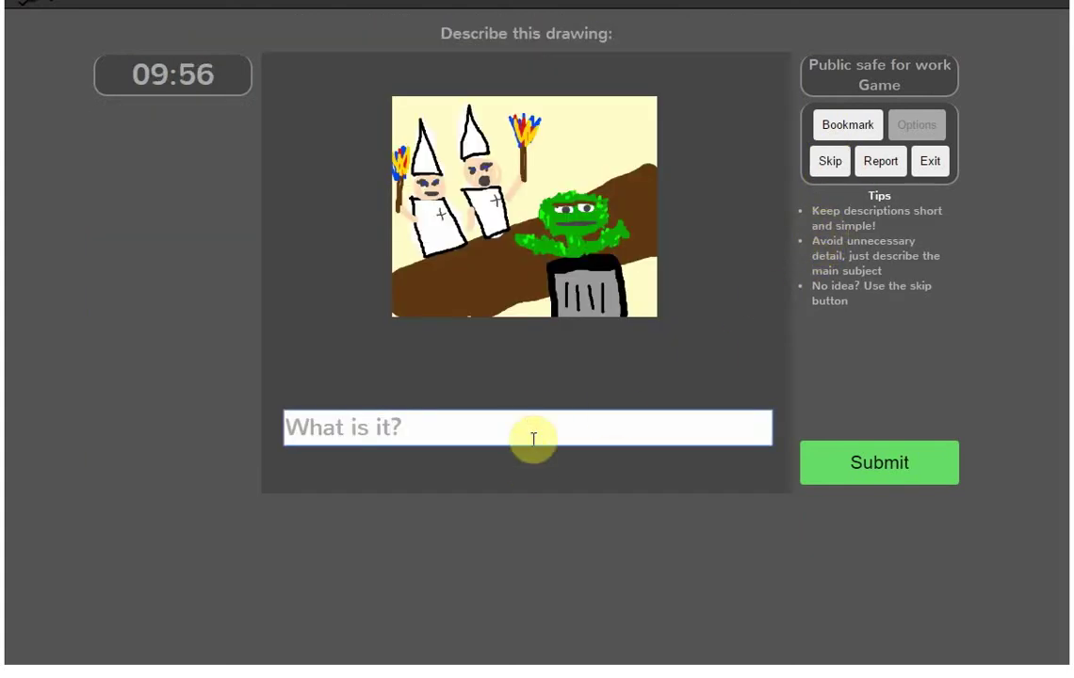
pyautogui.write('ku')
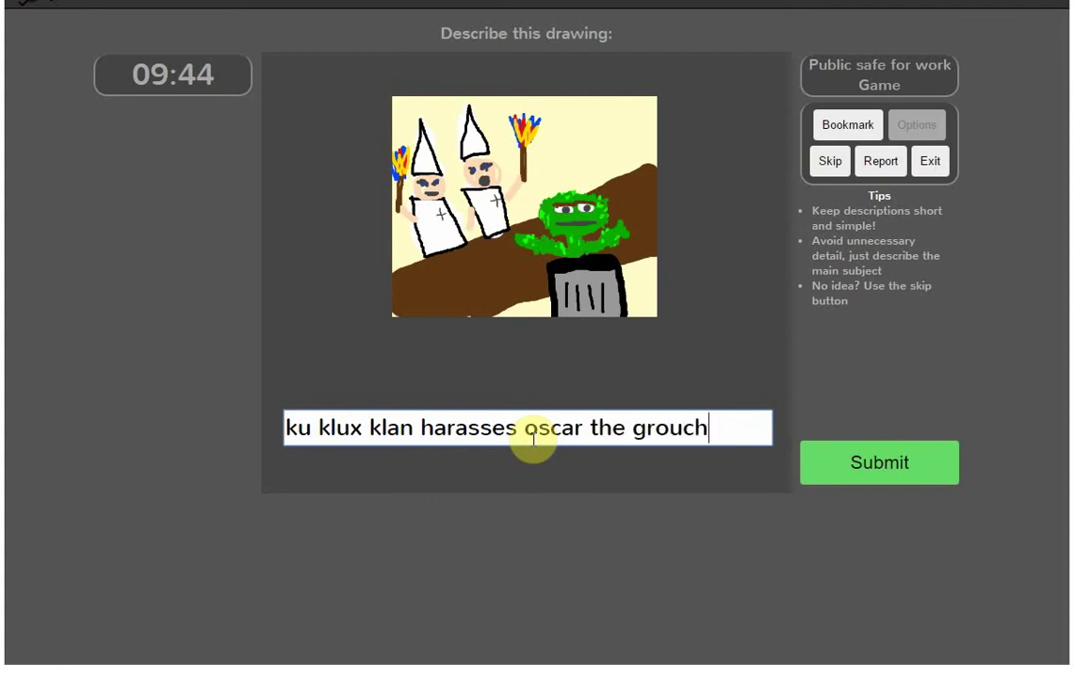
pyautogui.click(883, 467)
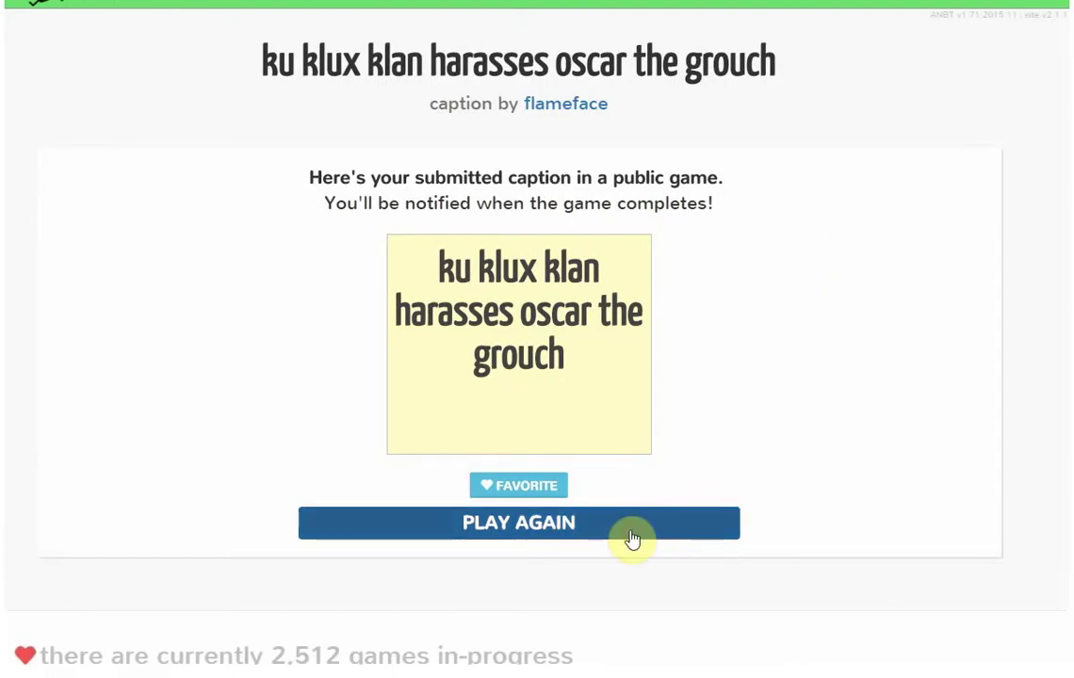
# - Start another game and handwrite "Can't Think of" on two lines in black with the smallest brush on the Flowey prompt's canvas
pyautogui.click(631, 530)
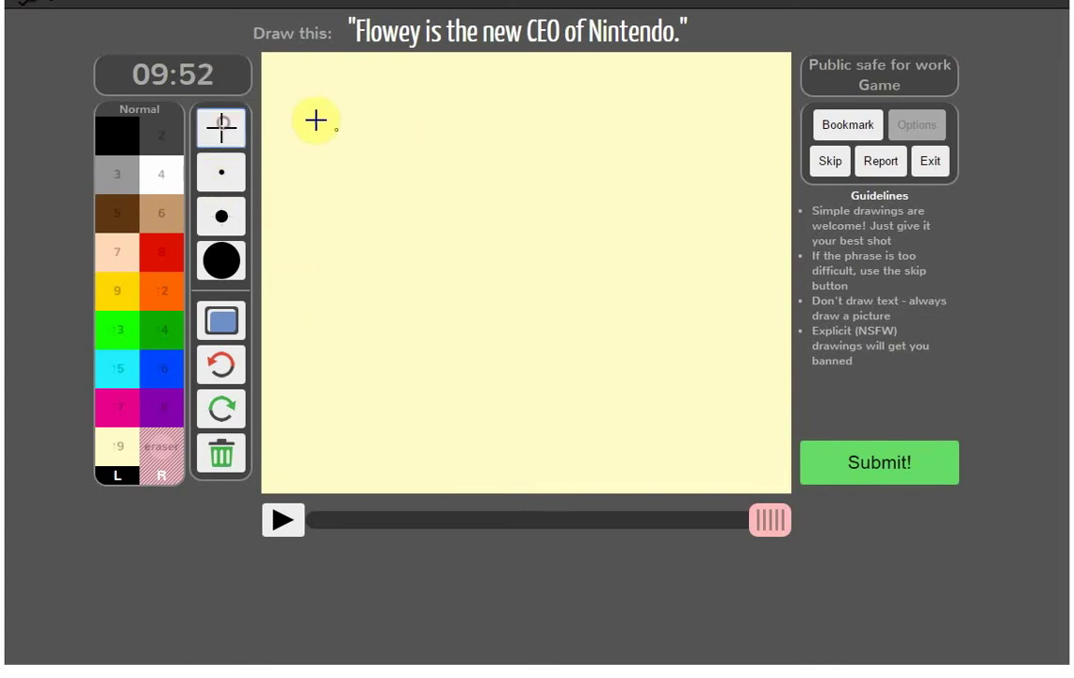
pyautogui.moveTo(339, 96)
pyautogui.mouseDown()
pyautogui.moveTo(363, 130)
pyautogui.moveTo(428, 133)
pyautogui.mouseUp()
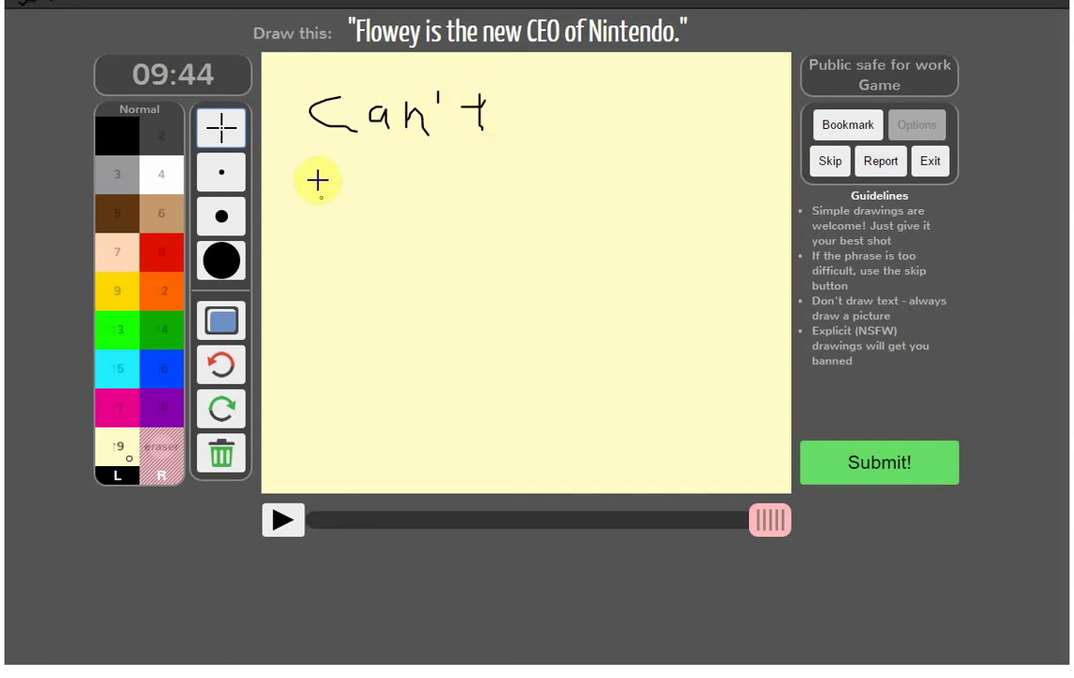
pyautogui.moveTo(300, 191)
pyautogui.mouseDown()
pyautogui.moveTo(329, 186)
pyautogui.moveTo(303, 221)
pyautogui.mouseUp()
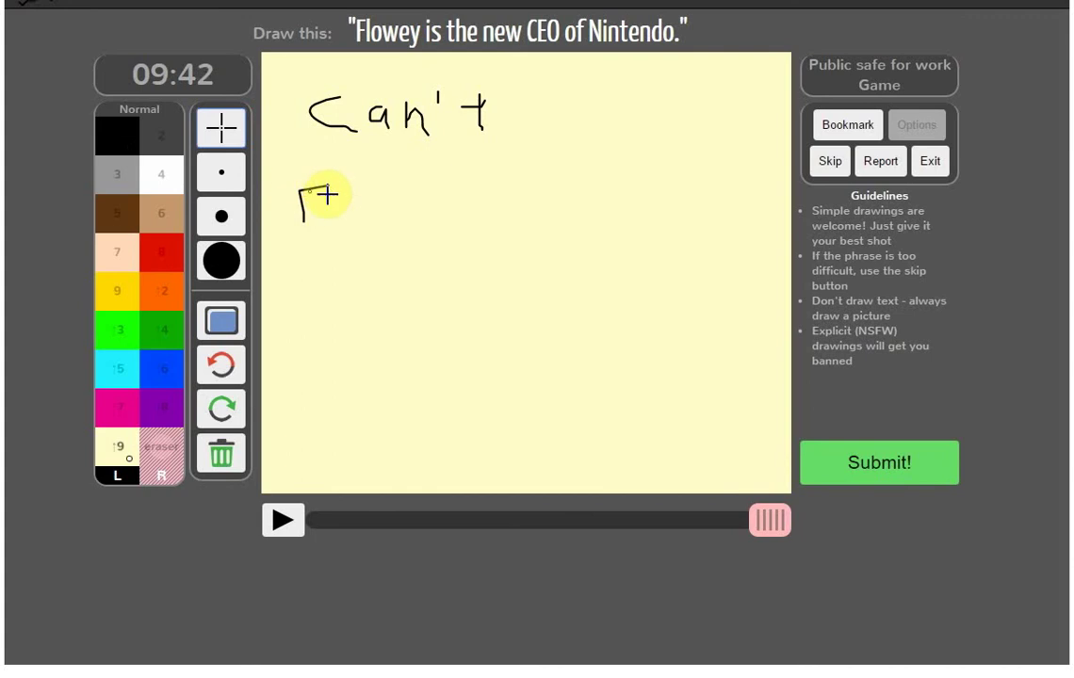
pyautogui.moveTo(341, 182)
pyautogui.mouseDown()
pyautogui.moveTo(334, 215)
pyautogui.moveTo(366, 228)
pyautogui.moveTo(403, 230)
pyautogui.moveTo(419, 207)
pyautogui.mouseUp()
pyautogui.click(372, 186)
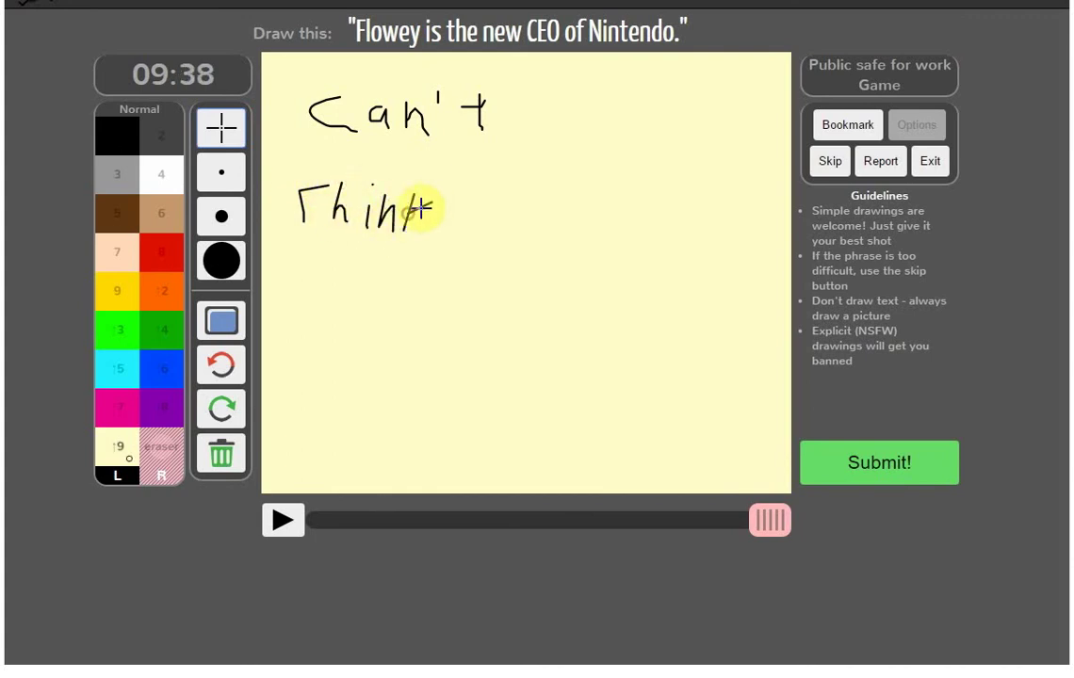
pyautogui.moveTo(517, 212); pyautogui.dragTo(497, 247)
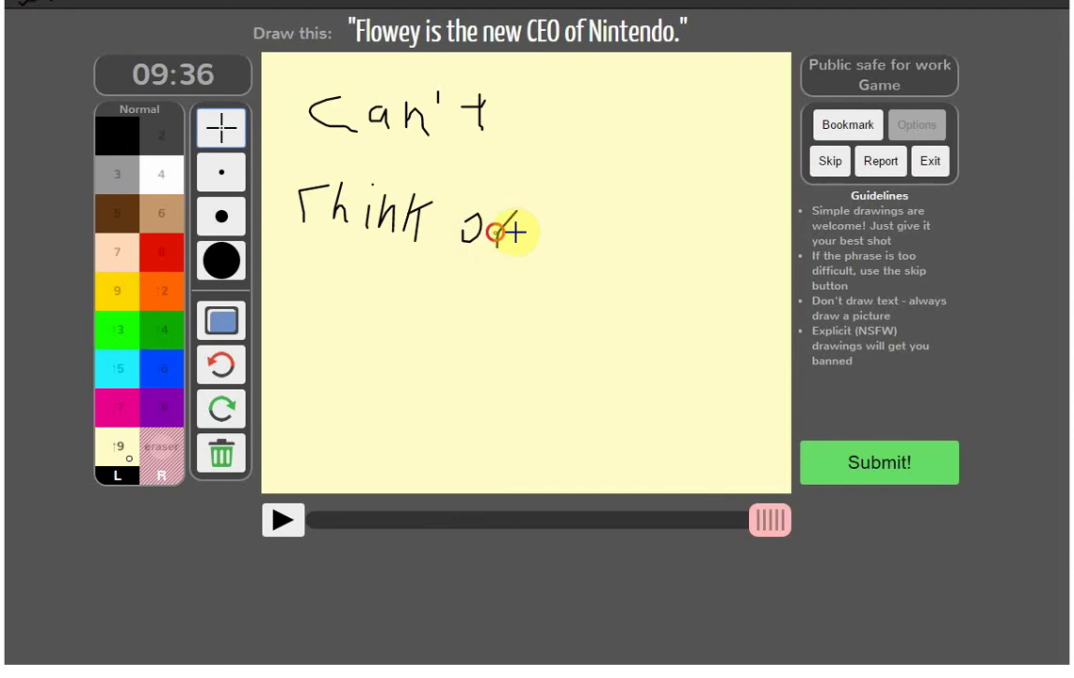